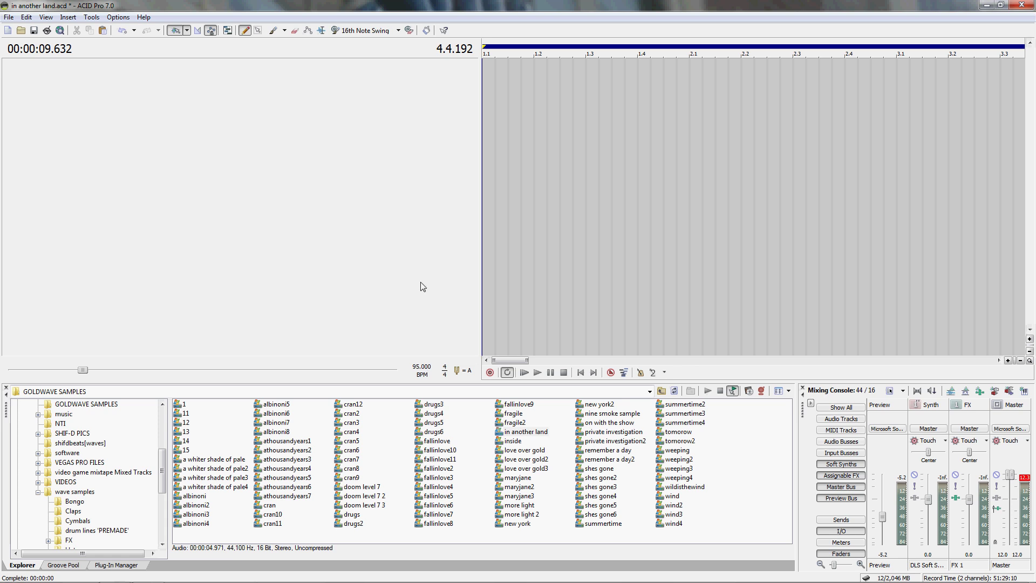
# - Set the project tempo to 95 BPM
pyautogui.doubleClick(423, 367)
pyautogui.write('95')
pyautogui.press('Return')
# - Switch to the Paint tool and check the Grid Spacing and Ruler Marks note values
pyautogui.click(273, 31)
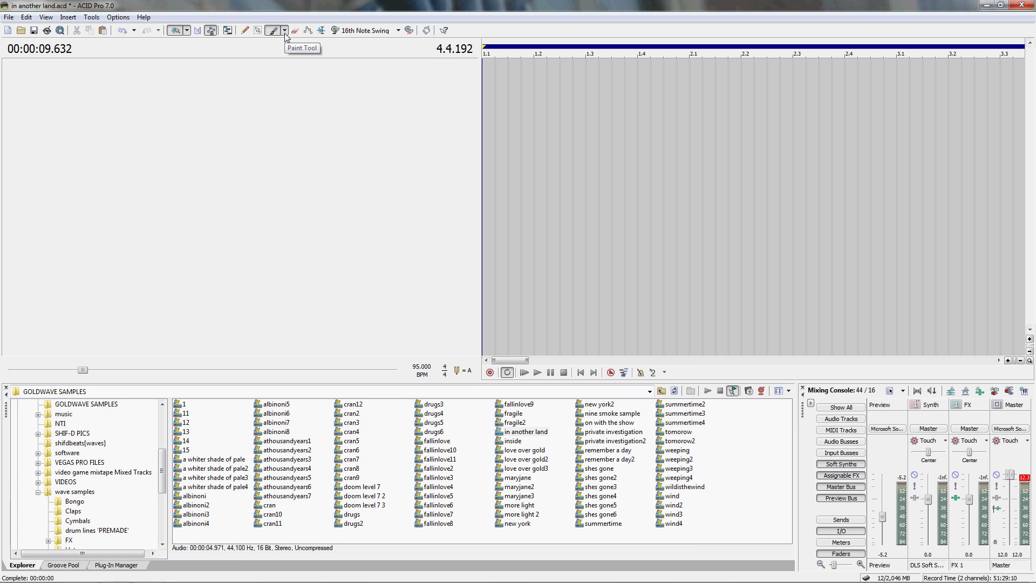
pyautogui.click(284, 31)
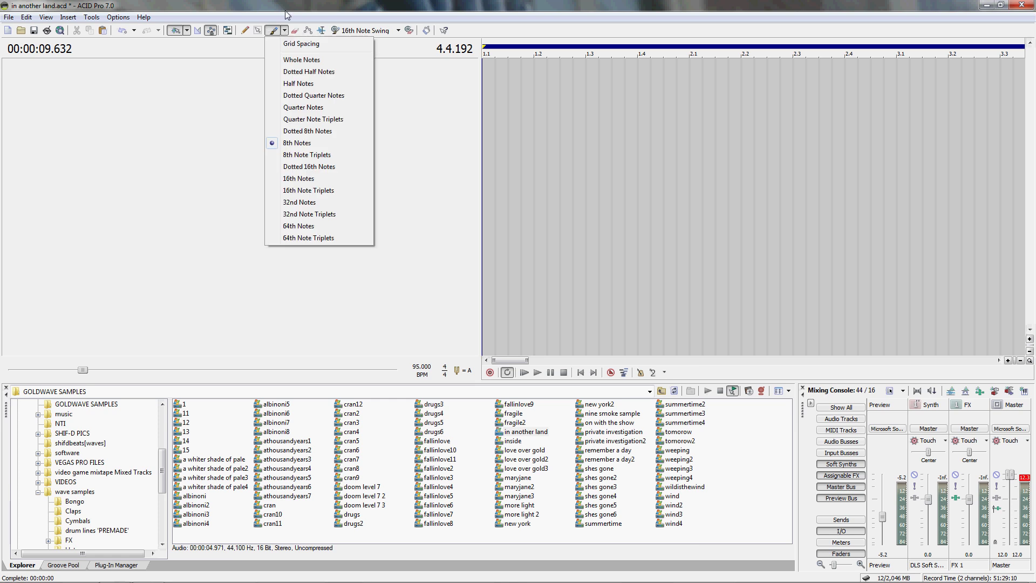
pyautogui.click(287, 14)
pyautogui.click(187, 31)
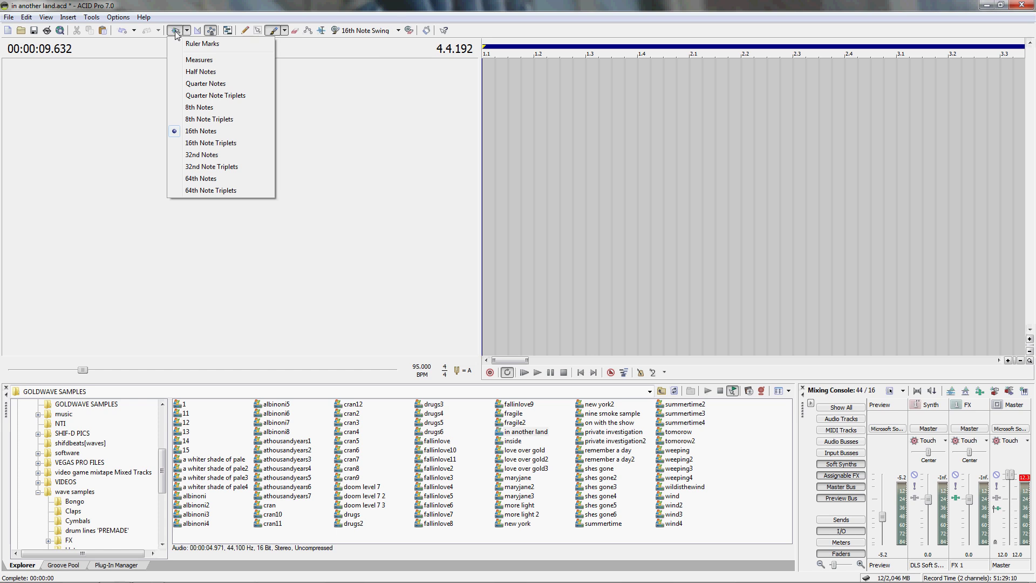
pyautogui.click(189, 5)
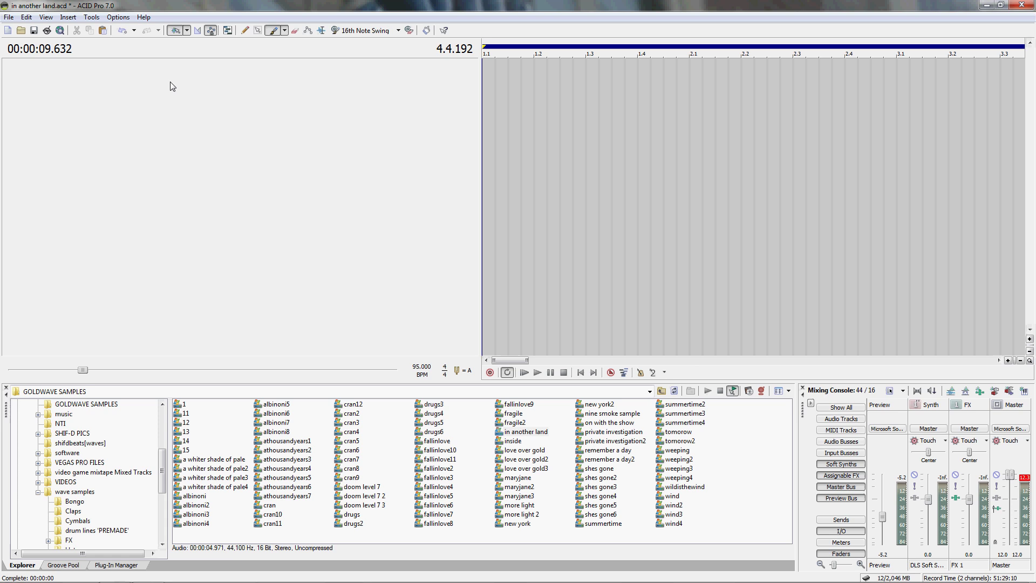
# - Add the 'in another land' sample as a new track and make it taller
pyautogui.doubleClick(514, 432)
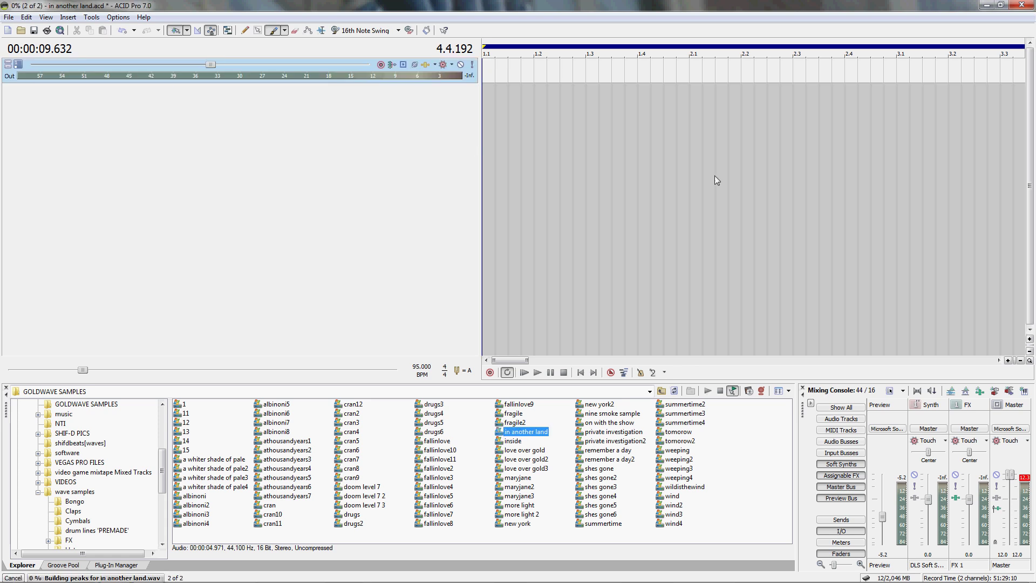
pyautogui.click(1030, 339)
pyautogui.click(1029, 340)
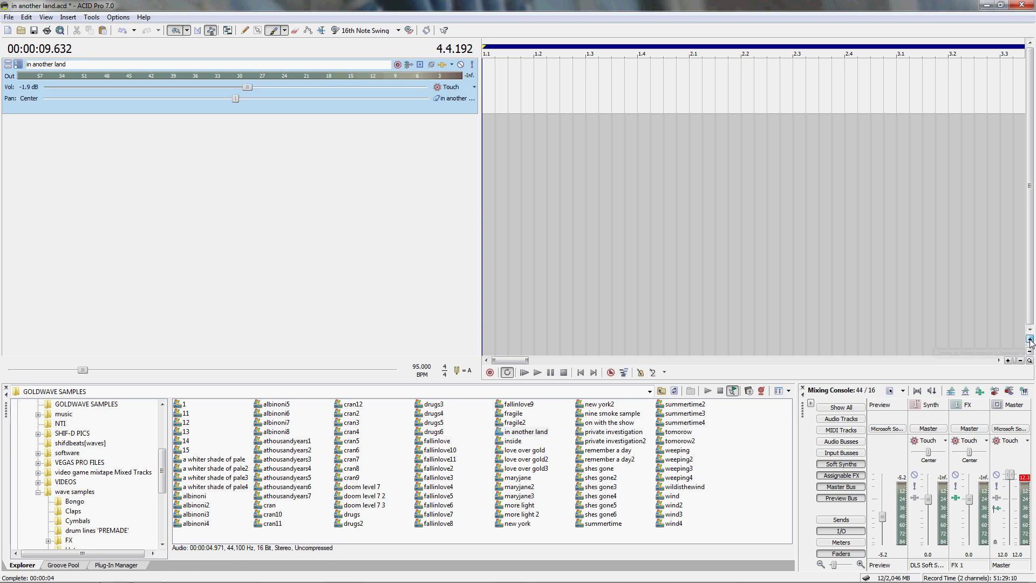
pyautogui.click(1030, 339)
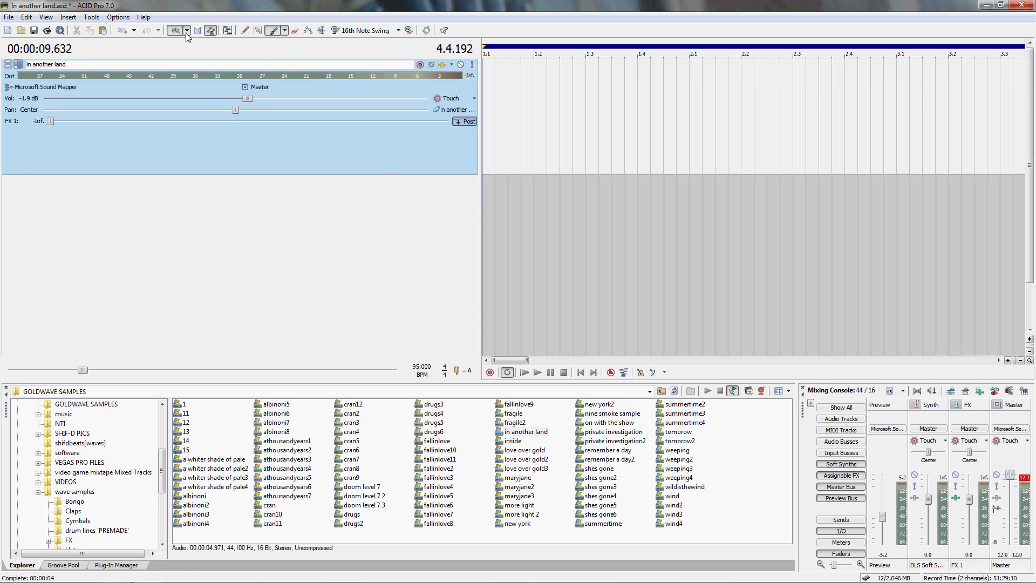
# - Zoom and widen the timeline so bars 1 through 4 are in view
pyautogui.scroll(-2, 901, 298)
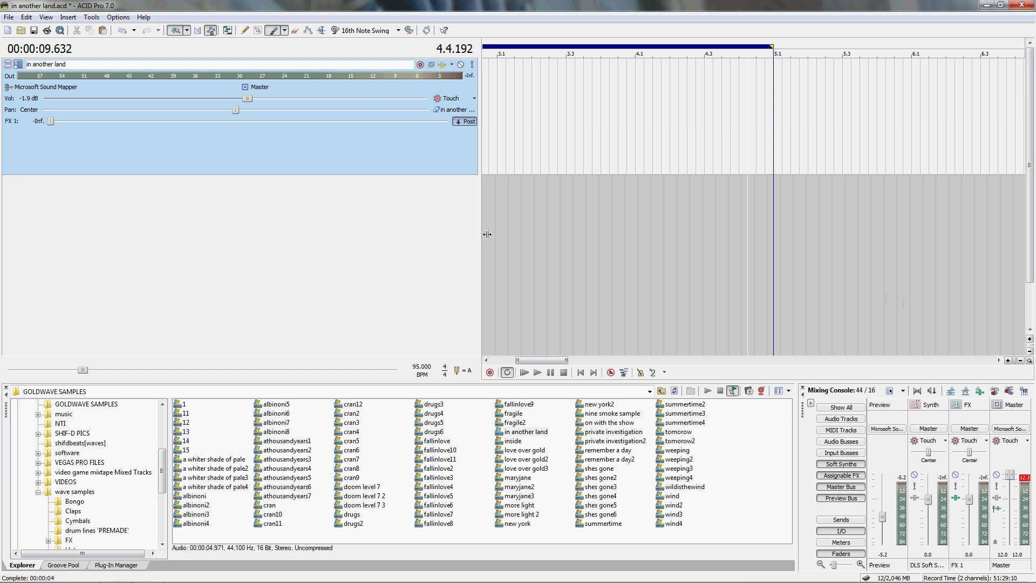
pyautogui.moveTo(488, 234); pyautogui.dragTo(252, 238)
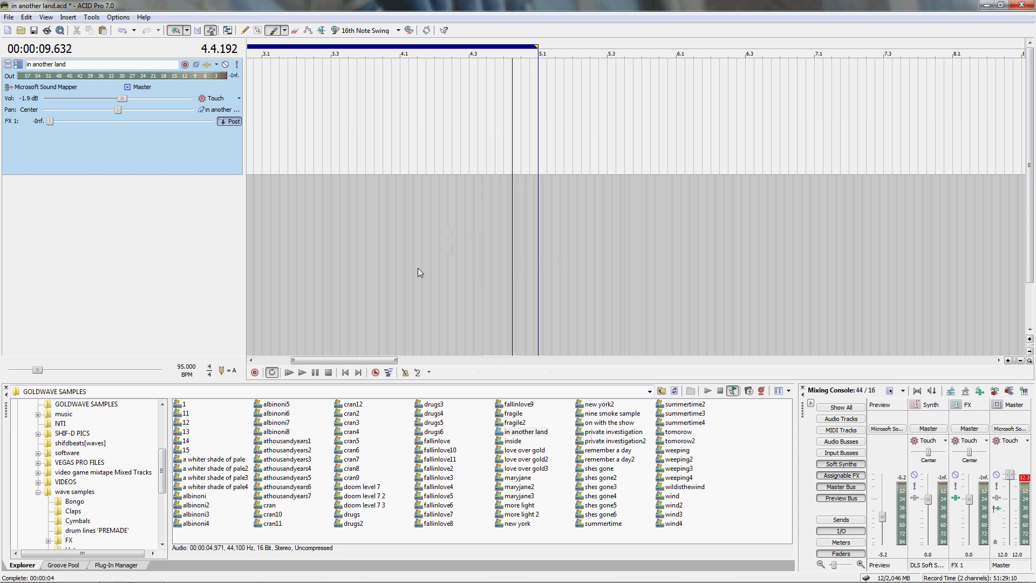
pyautogui.moveTo(360, 362); pyautogui.dragTo(326, 361)
pyautogui.scroll(1, 408, 262)
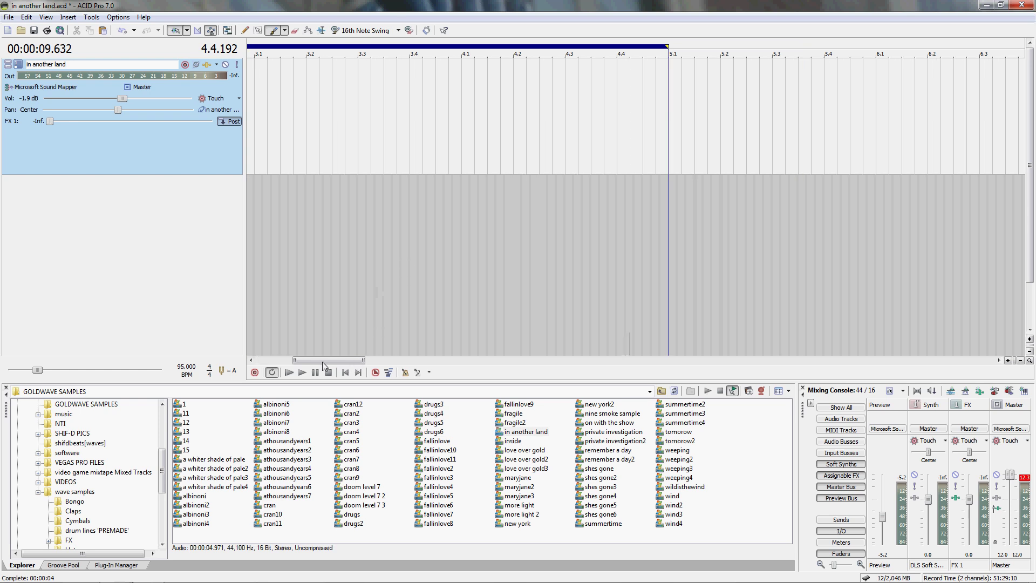
pyautogui.moveTo(352, 360); pyautogui.dragTo(299, 362)
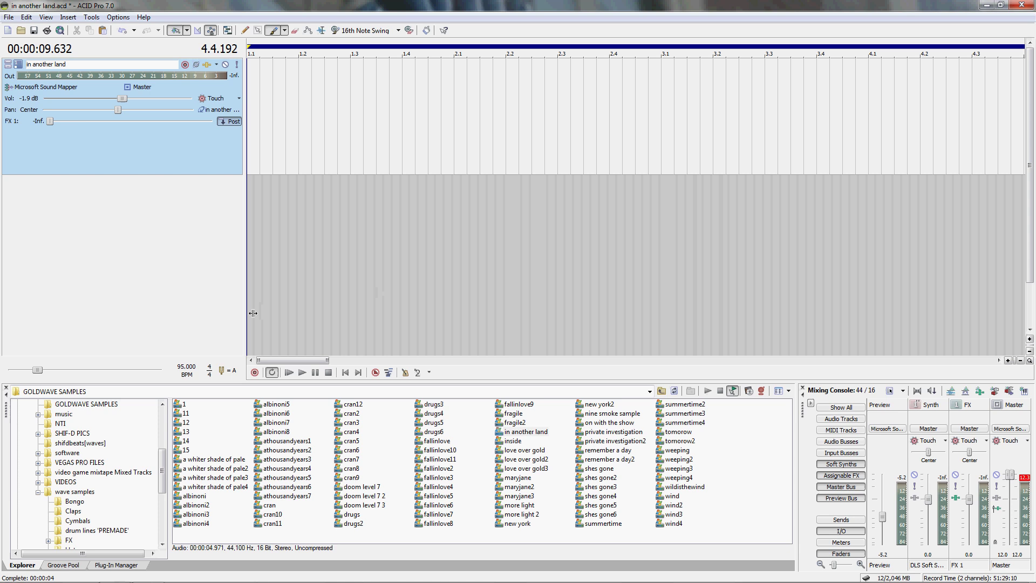
pyautogui.moveTo(252, 313); pyautogui.dragTo(185, 314)
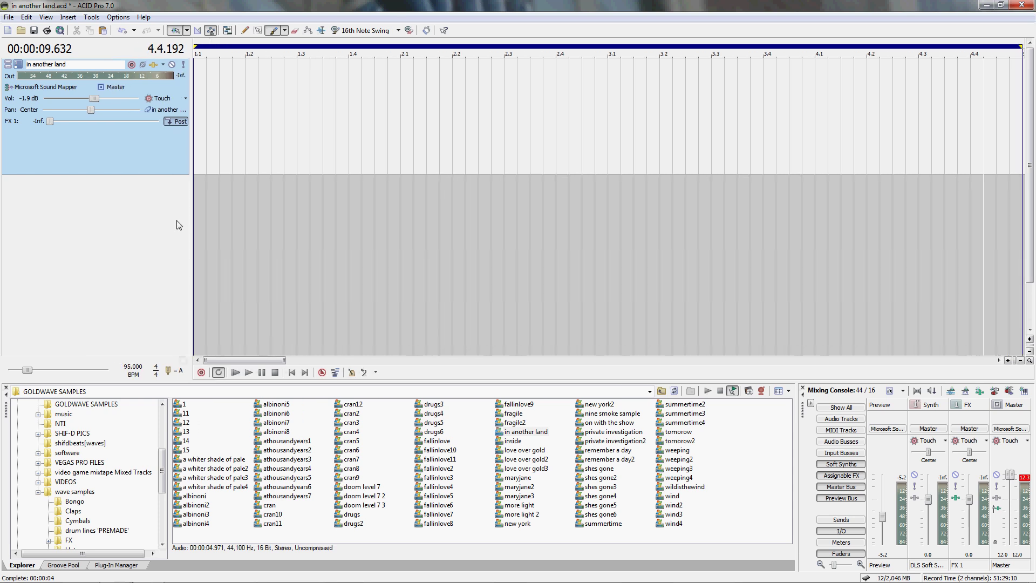
# - Paint the sample across bars 1–4 and set the loop region to the whole project
pyautogui.click(198, 76)
pyautogui.moveTo(199, 76)
pyautogui.mouseDown()
pyautogui.moveTo(1004, 87)
pyautogui.moveTo(1021, 65)
pyautogui.mouseUp()
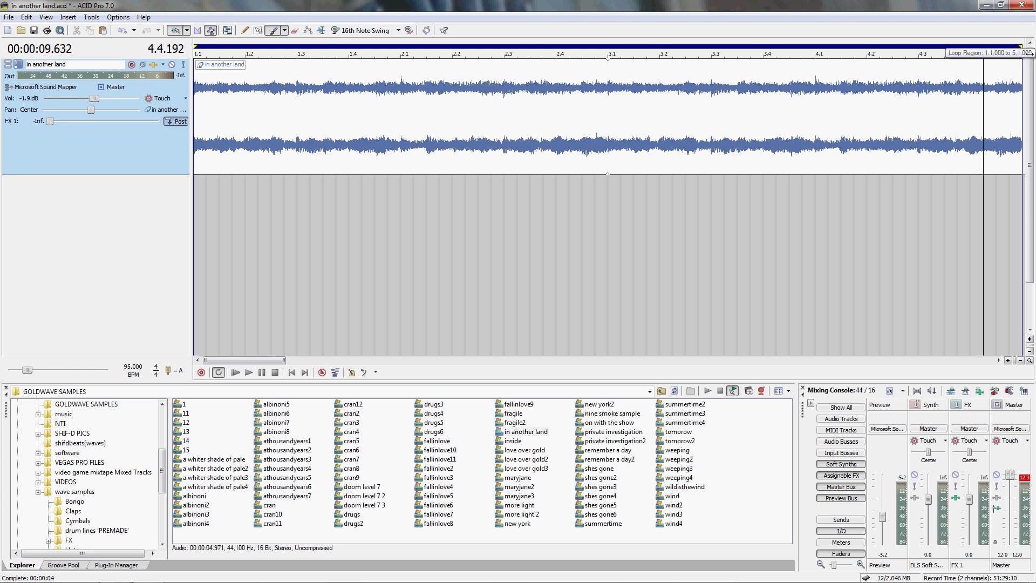
pyautogui.moveTo(1029, 52); pyautogui.dragTo(957, 56)
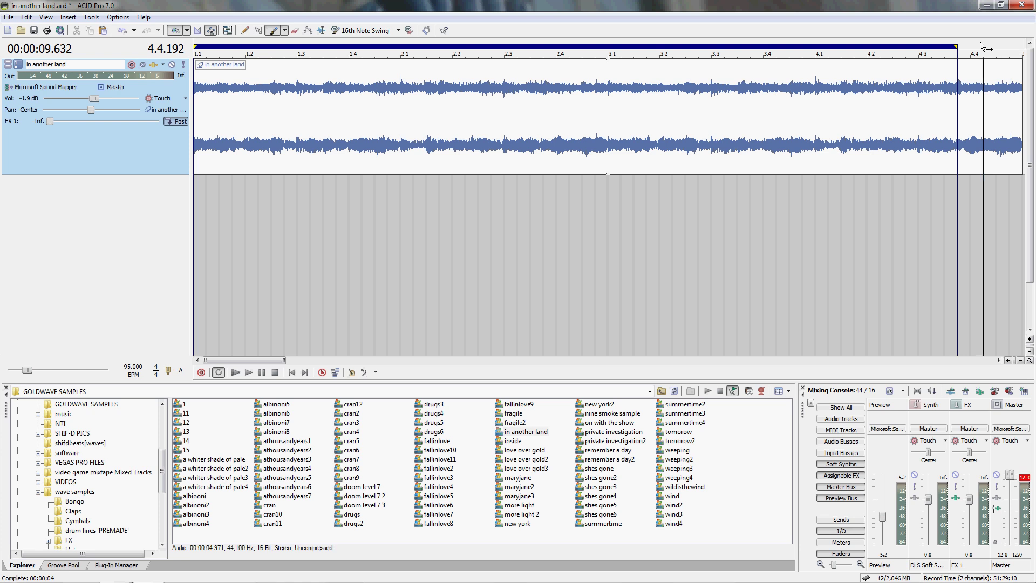
pyautogui.doubleClick(983, 47)
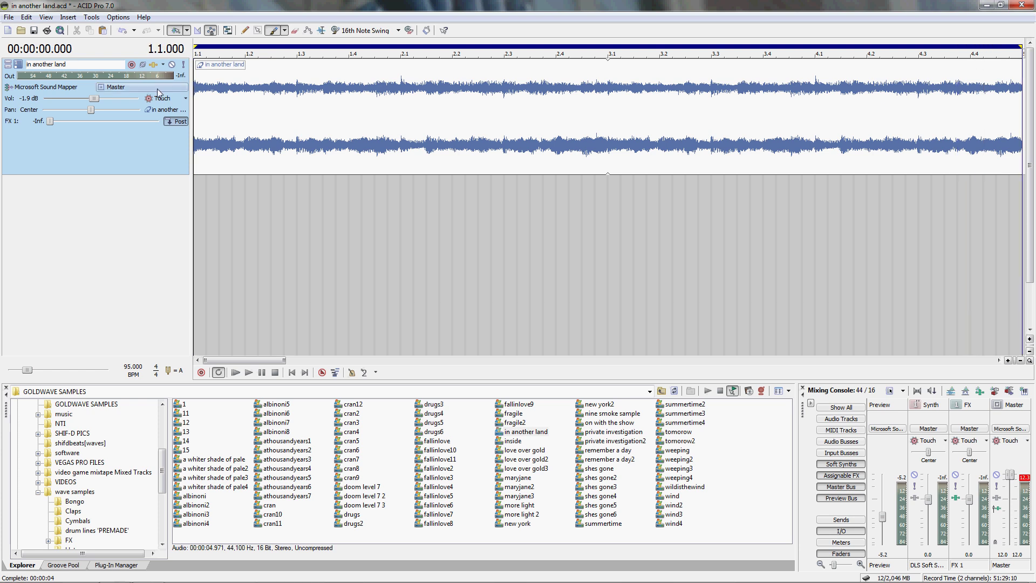
pyautogui.moveTo(204, 54)
pyautogui.mouseDown()
pyautogui.moveTo(297, 51)
pyautogui.moveTo(196, 50)
pyautogui.mouseUp()
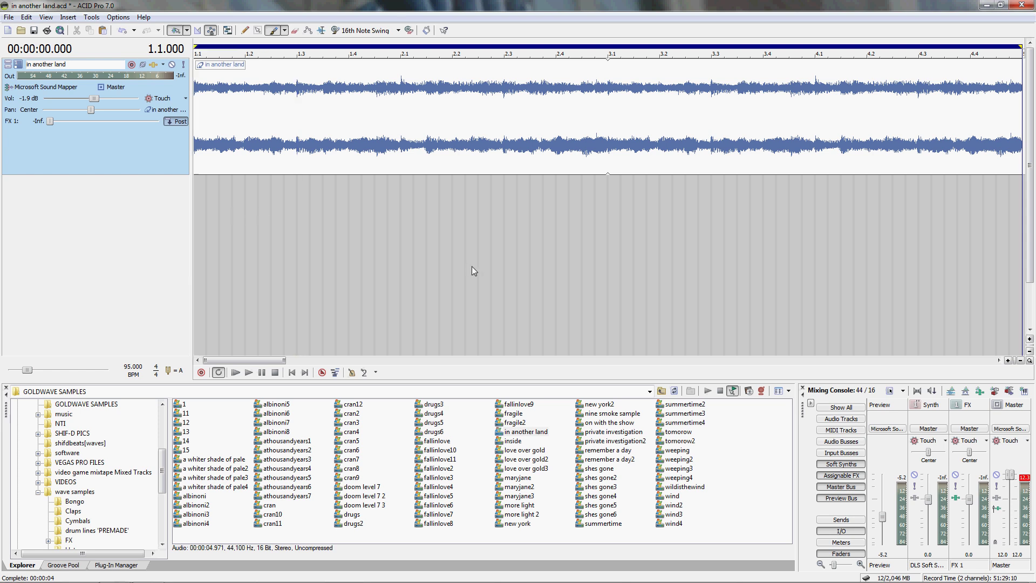
# - Preview the loop, then split the event at 3.1 and align the second part to 3.1
pyautogui.click(236, 373)
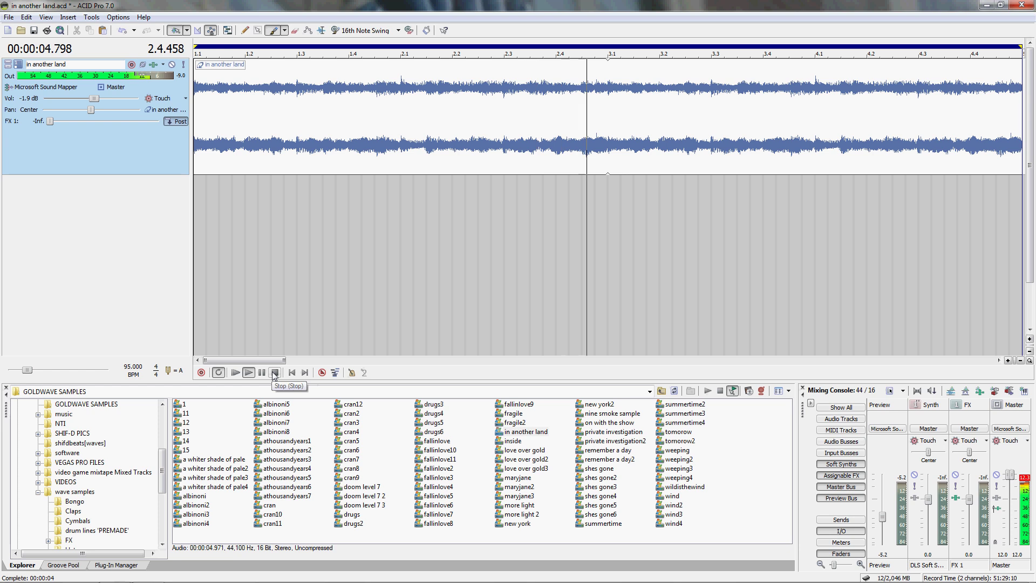
pyautogui.click(275, 373)
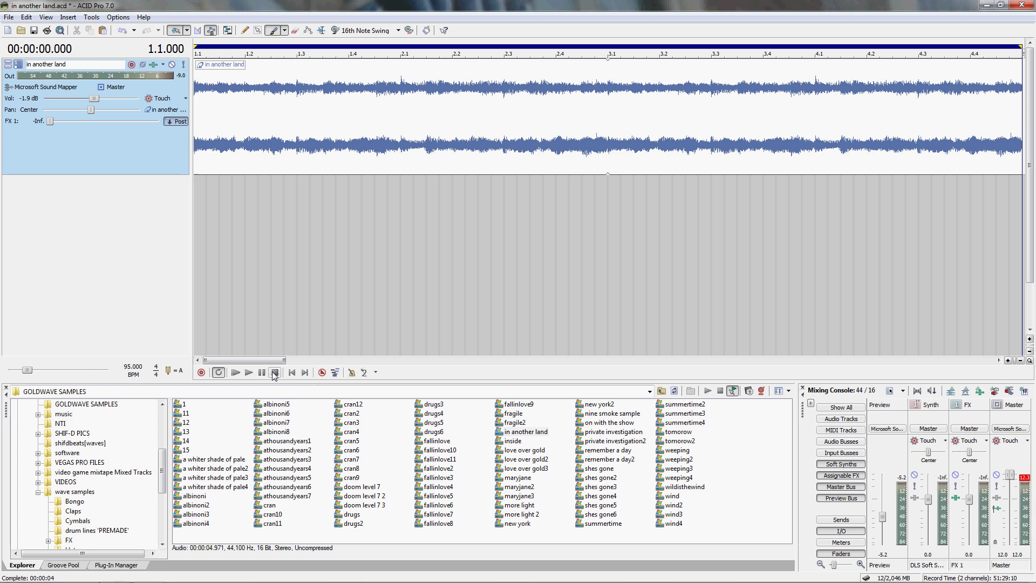
pyautogui.click(618, 65)
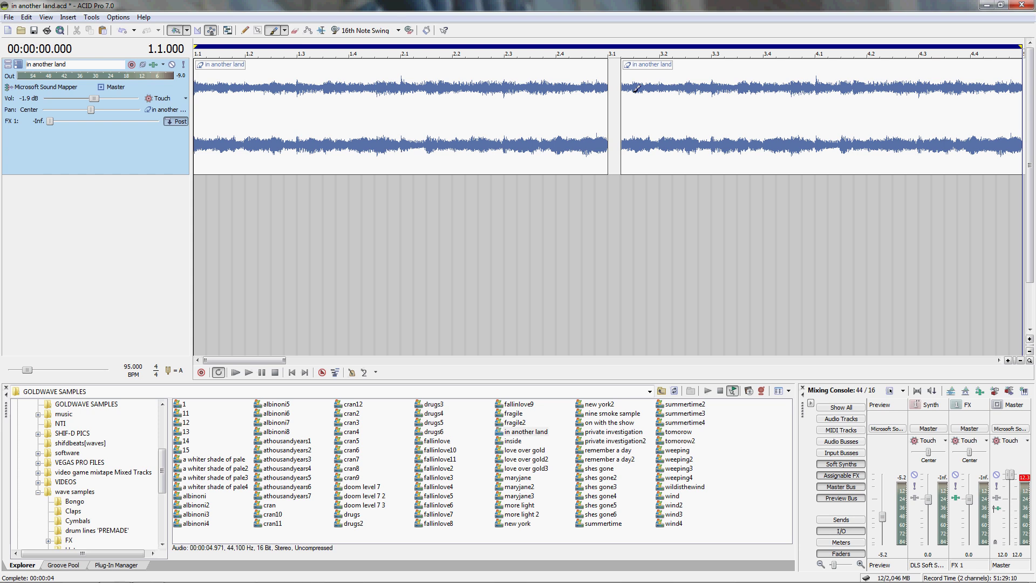
pyautogui.moveTo(637, 88); pyautogui.dragTo(613, 92)
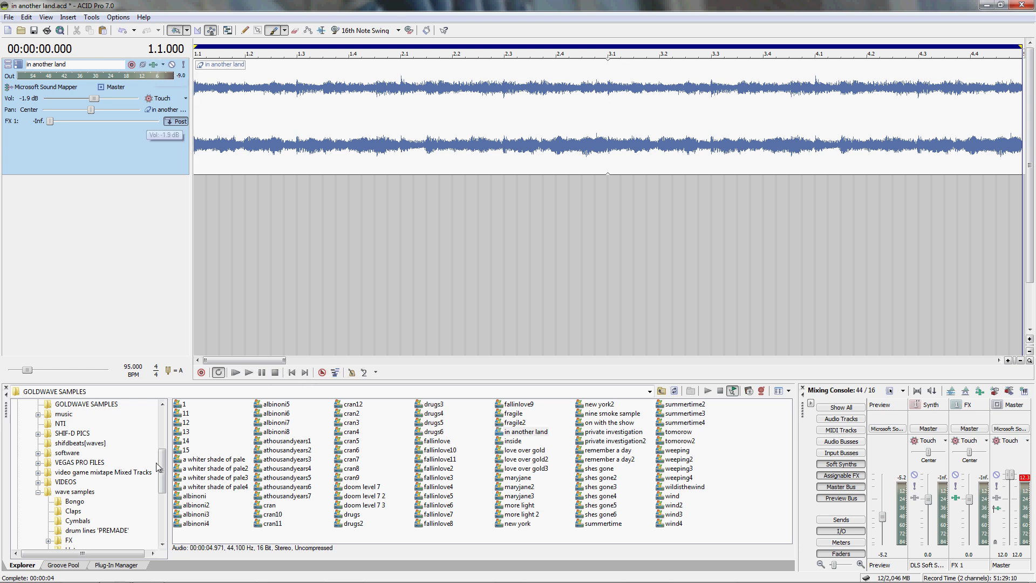
# - Preview the attack kick sample from the Kicks folder and add it as a new track
pyautogui.click(162, 543)
pyautogui.click(162, 543)
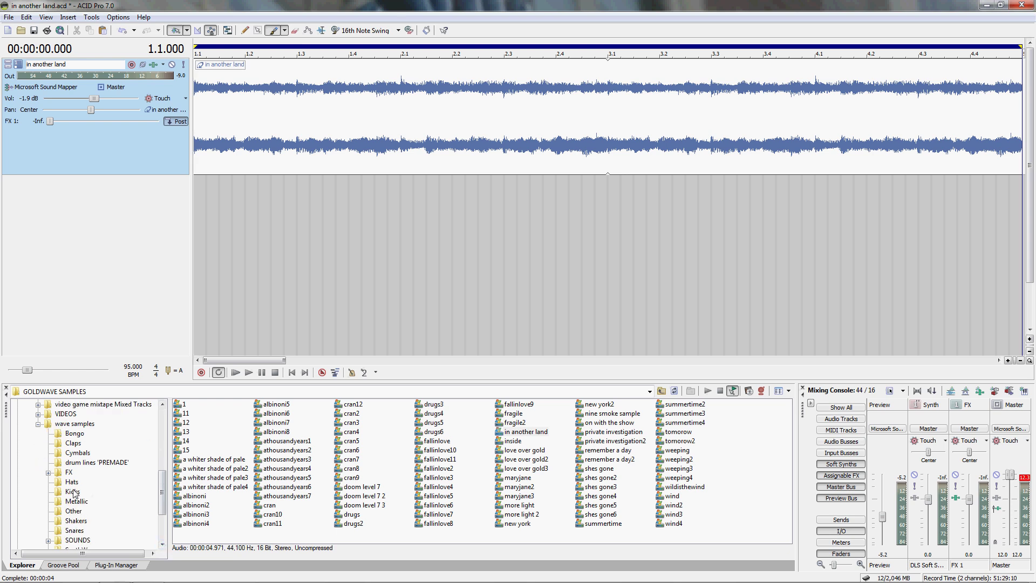
pyautogui.click(73, 491)
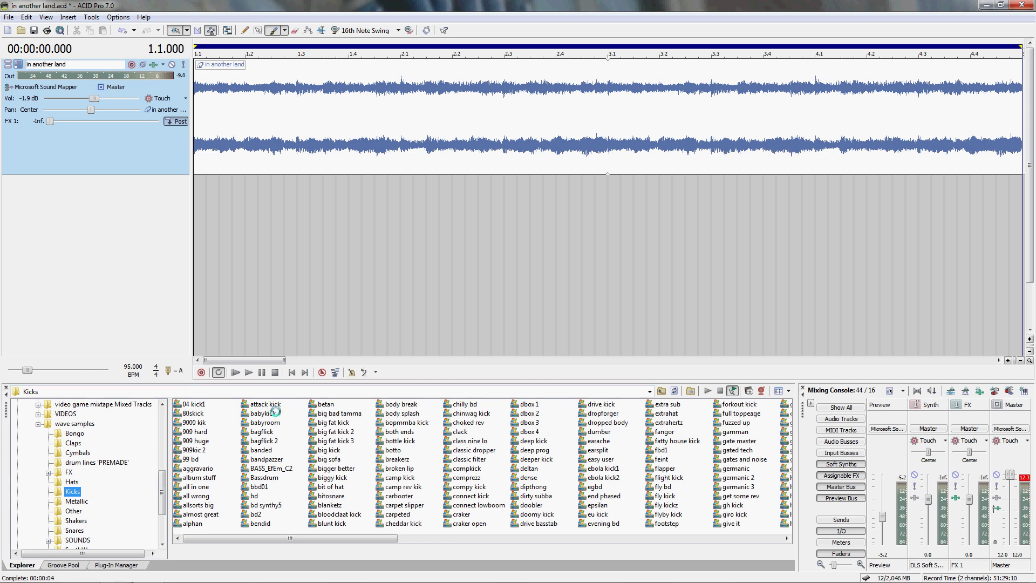
pyautogui.click(268, 405)
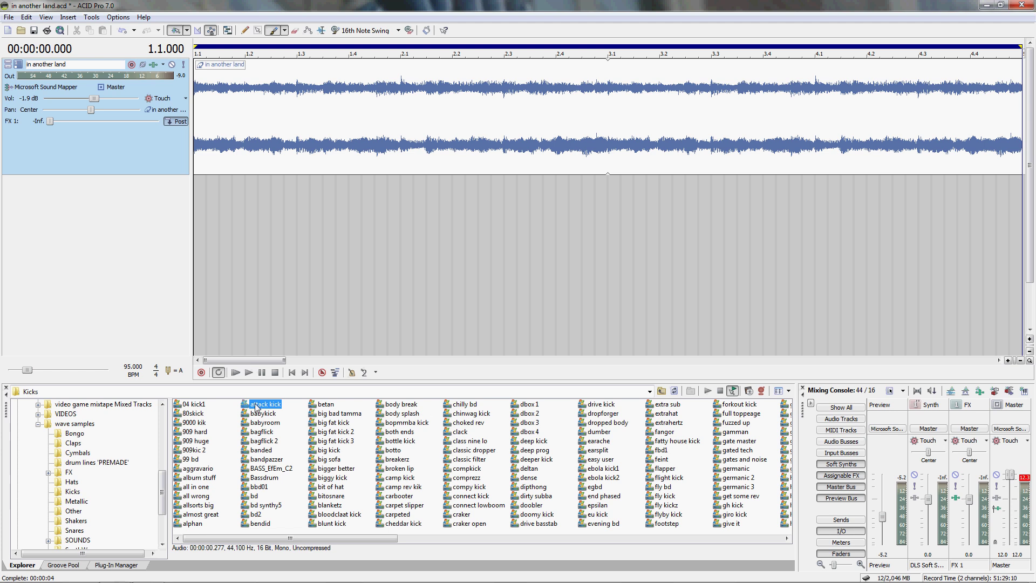
pyautogui.moveTo(256, 408); pyautogui.dragTo(206, 246)
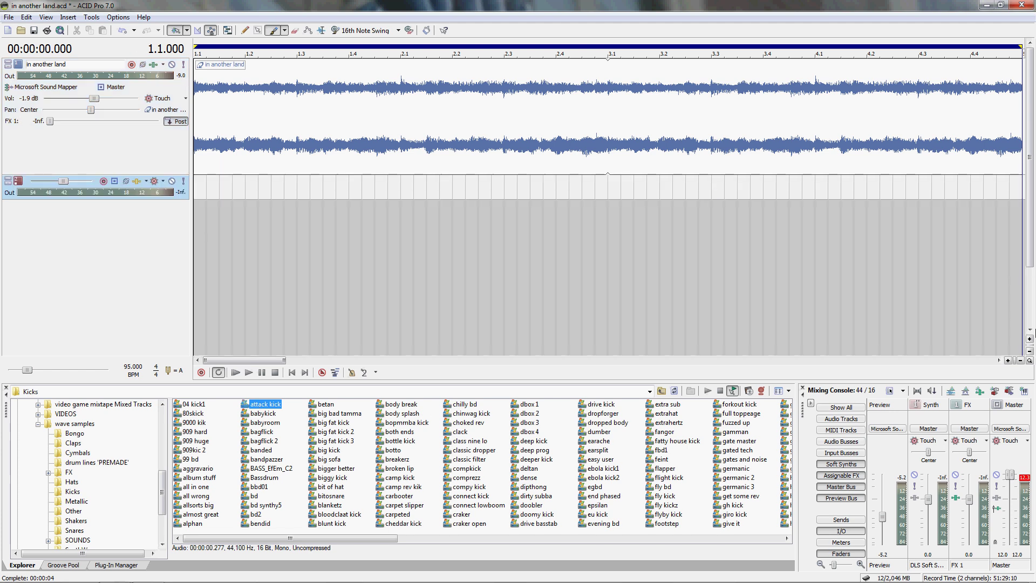
# - Paint four attack kick hits in the first bar and show the Snares folder
pyautogui.click(1030, 340)
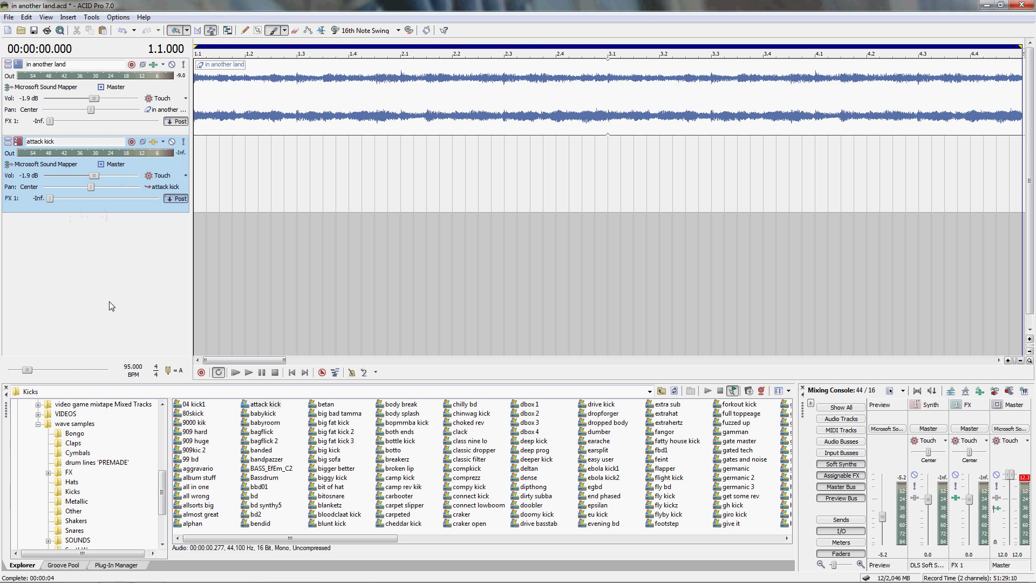
pyautogui.click(197, 169)
pyautogui.click(213, 168)
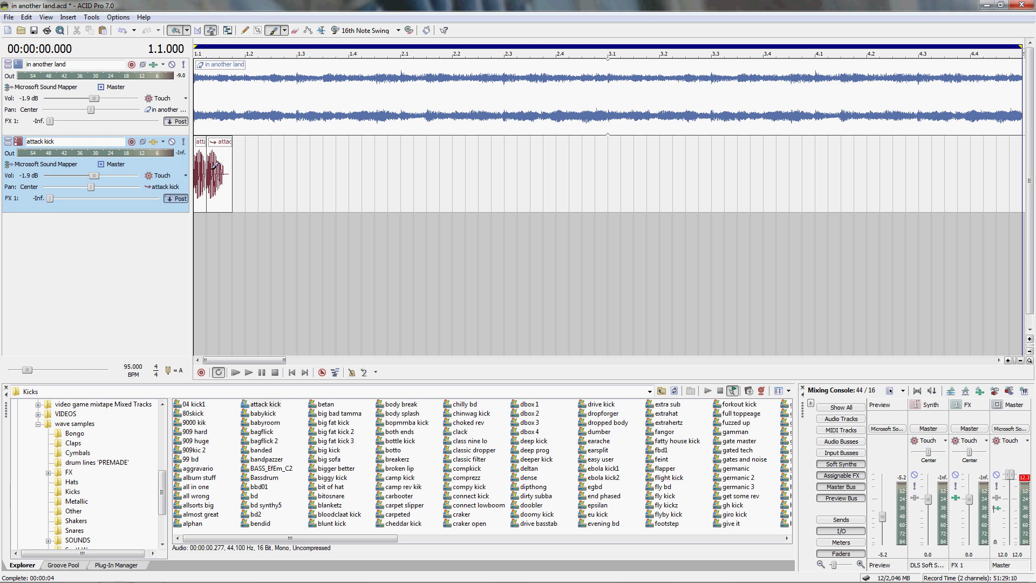
pyautogui.click(277, 156)
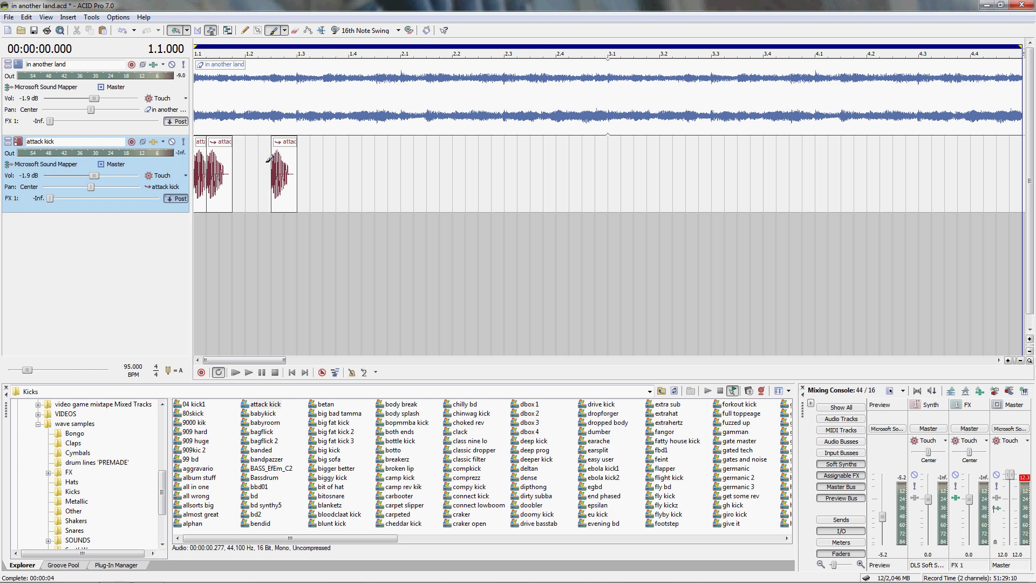
pyautogui.moveTo(269, 160); pyautogui.dragTo(255, 160)
pyautogui.click(288, 160)
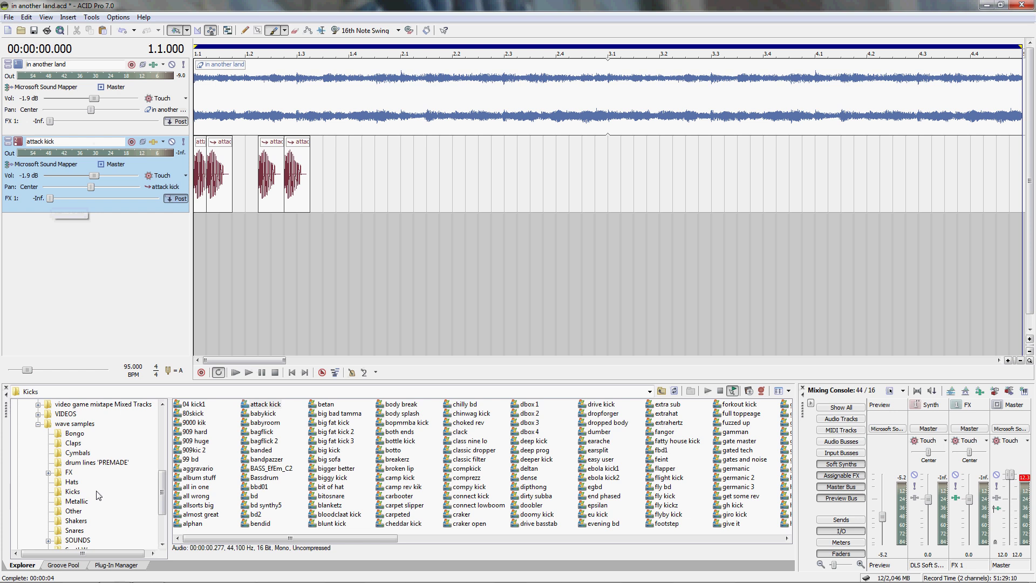
pyautogui.click(76, 530)
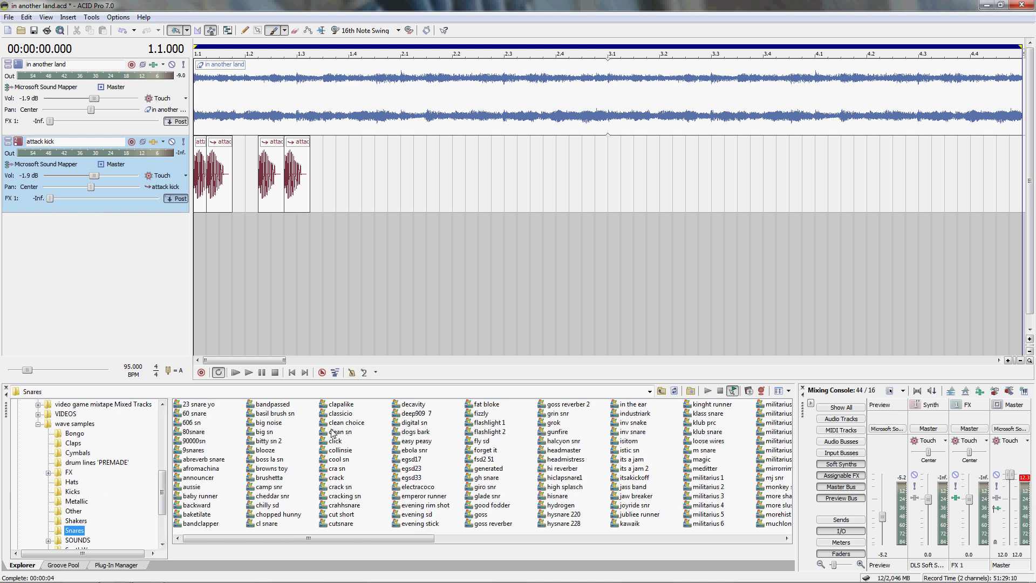
# - Add the baby runner snare as a third track, trial a hit, and undo the two later kick hits
pyautogui.click(190, 497)
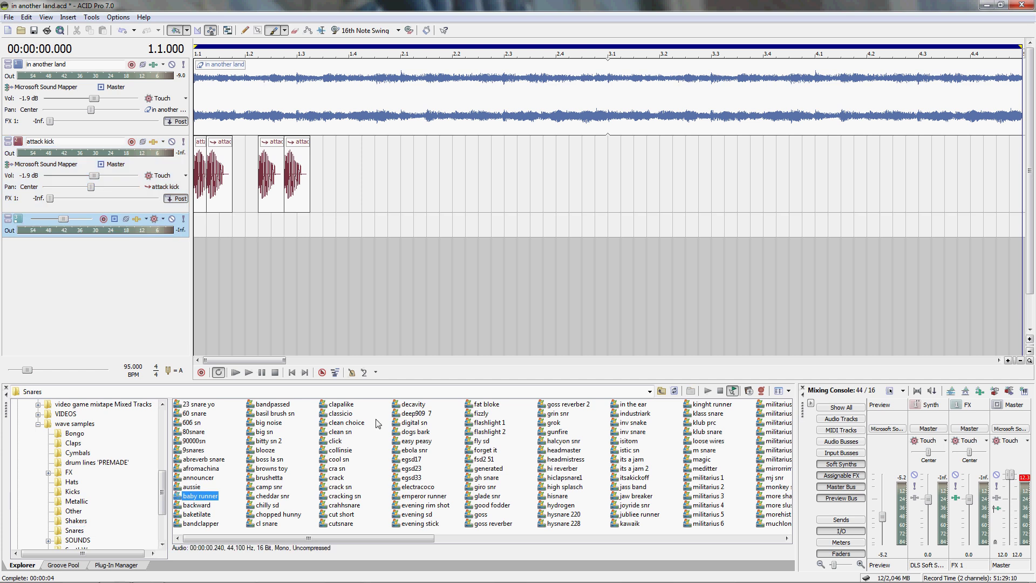
pyautogui.click(1030, 350)
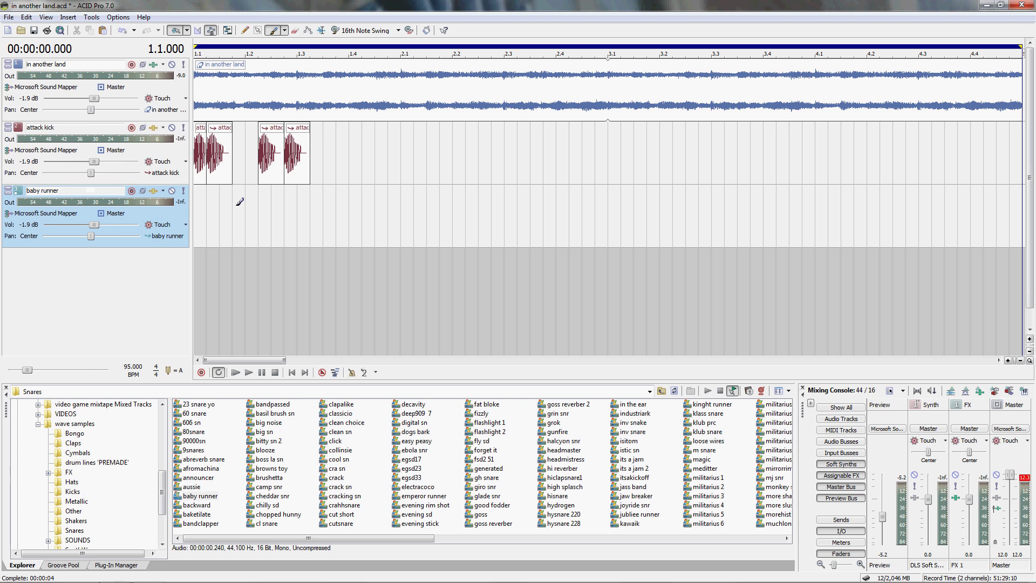
pyautogui.click(239, 202)
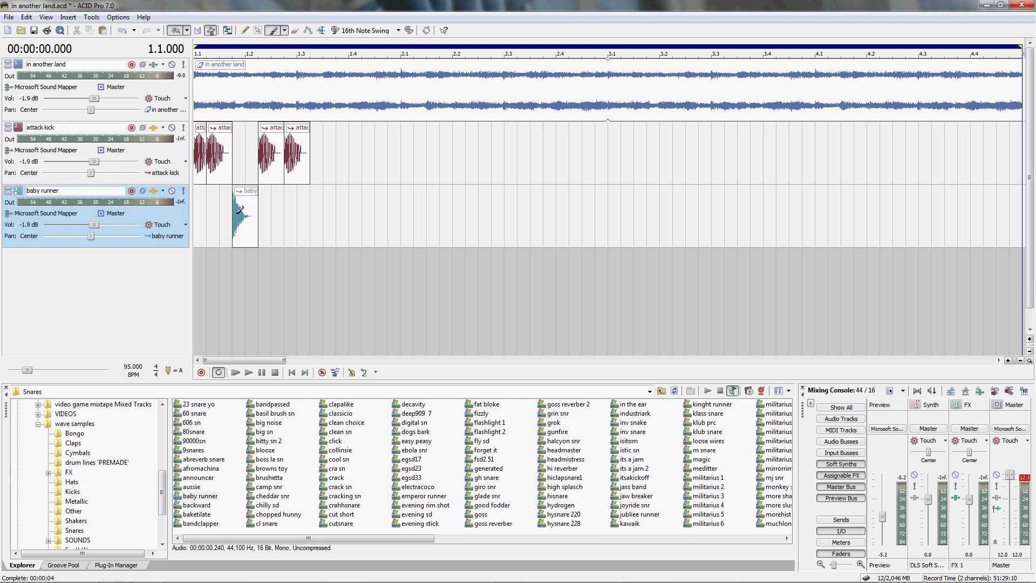
pyautogui.click(247, 373)
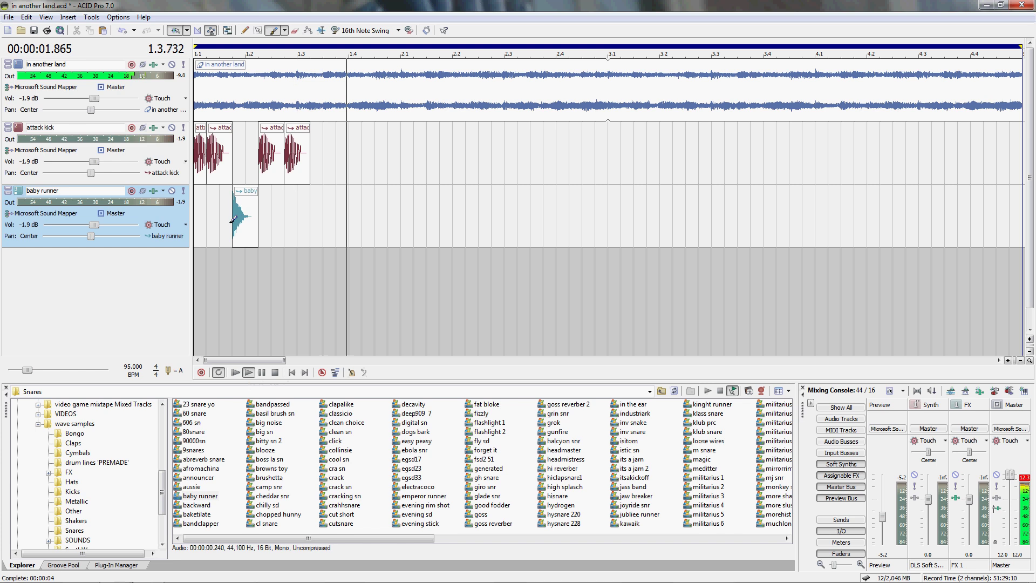
pyautogui.hotkey('ctrl', 'z')
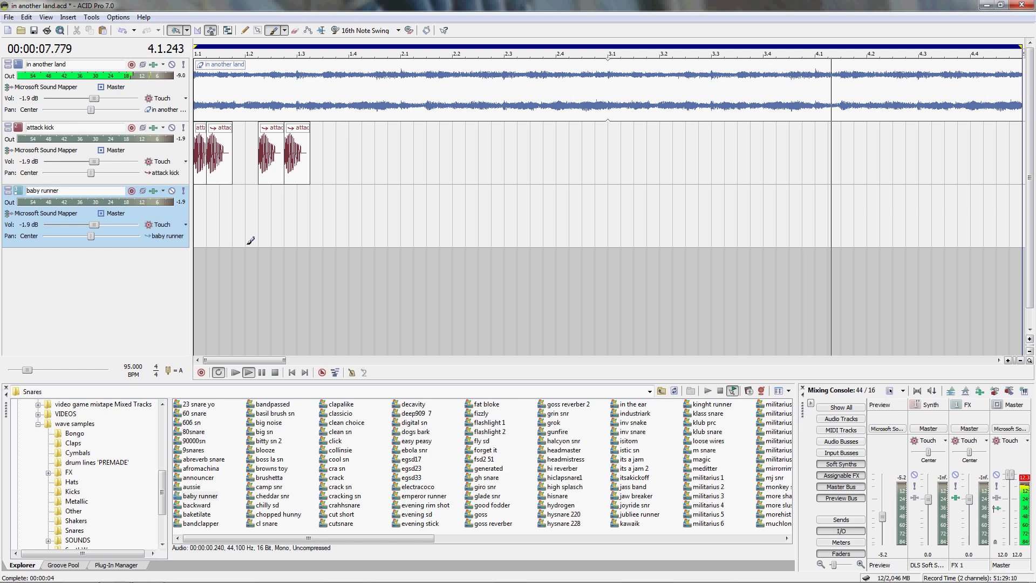
pyautogui.click(274, 373)
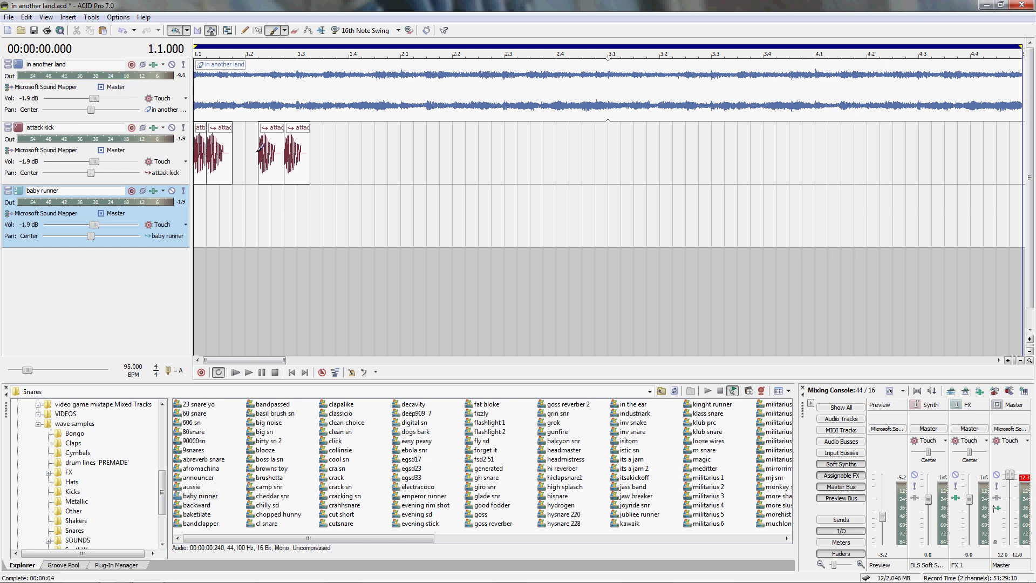
pyautogui.hotkey('ctrl', 'z')
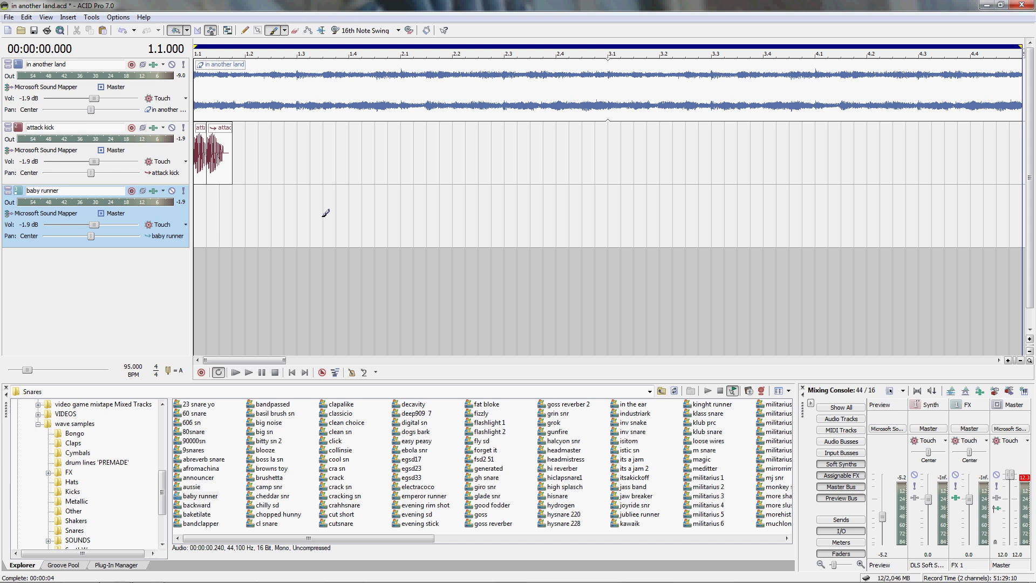
pyautogui.scroll(2, 326, 226)
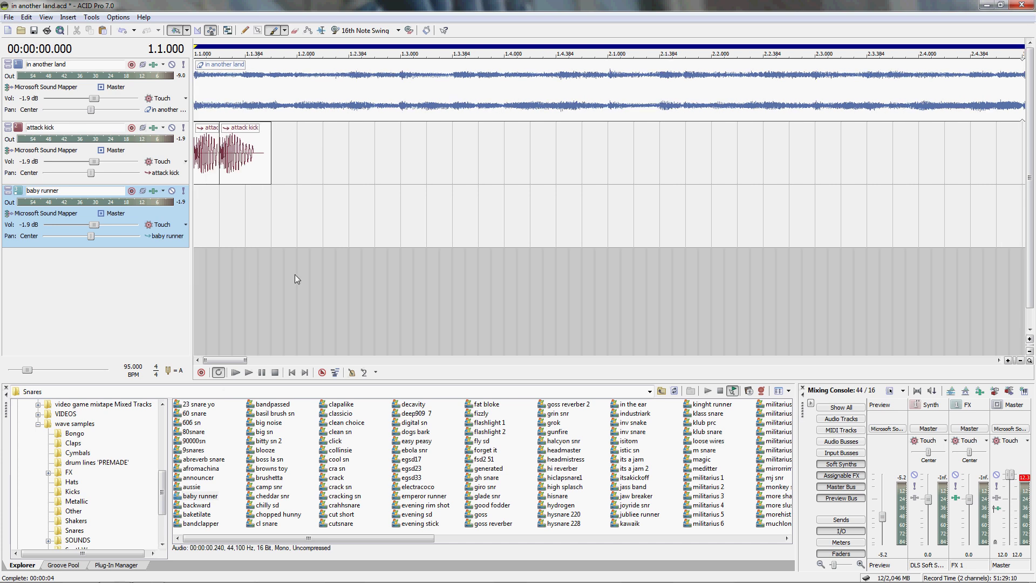
pyautogui.scroll(-3, 314, 271)
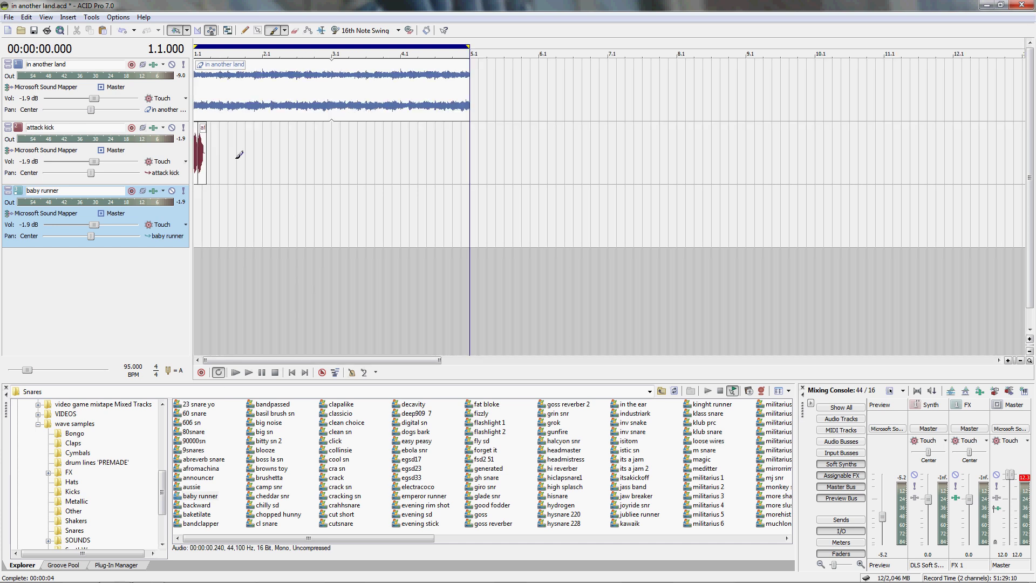
pyautogui.press('space')
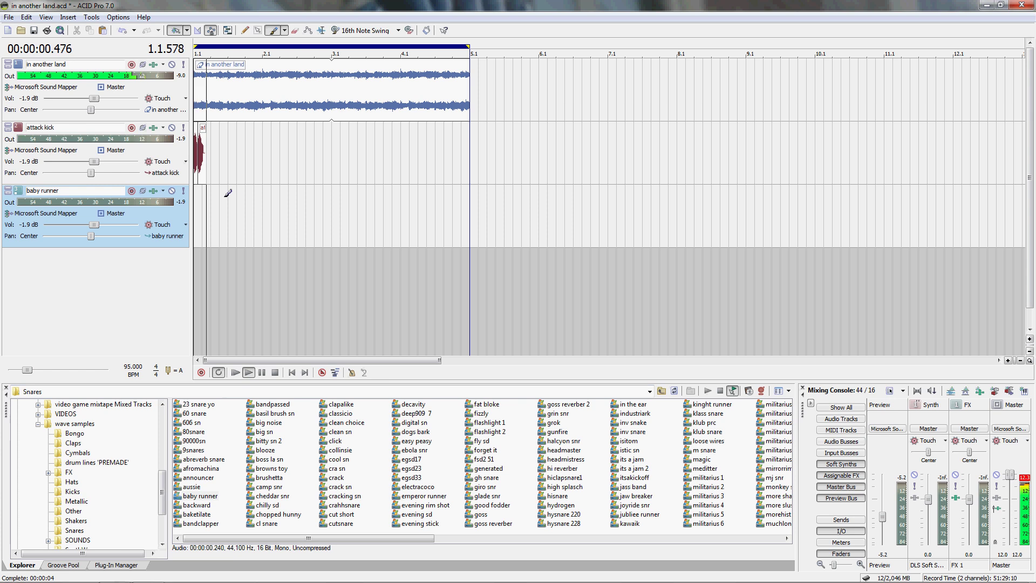
# - Place the first three baby runner snare hits in bar 1, adjusting them against playback
pyautogui.click(216, 208)
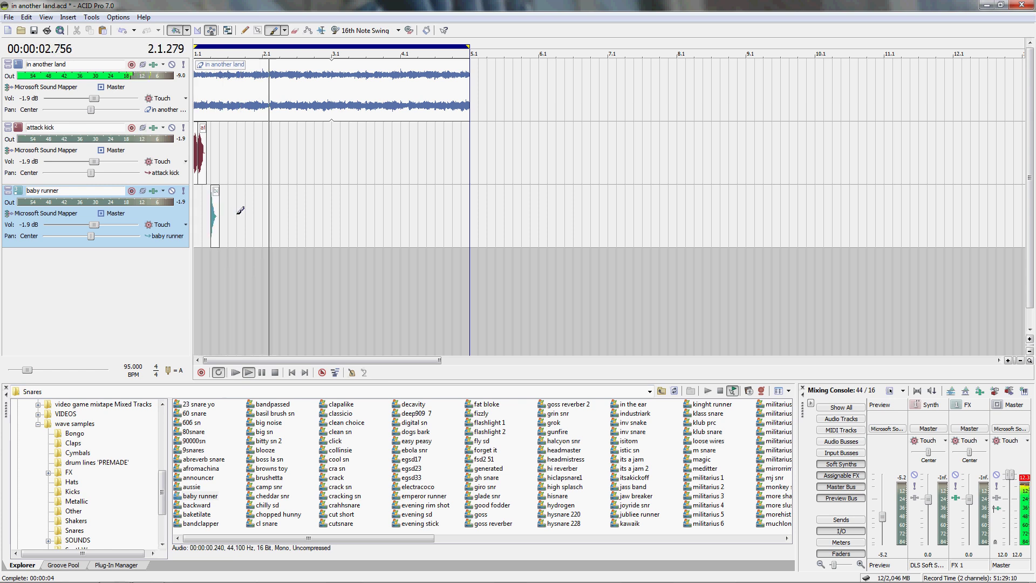
pyautogui.click(242, 210)
pyautogui.click(249, 372)
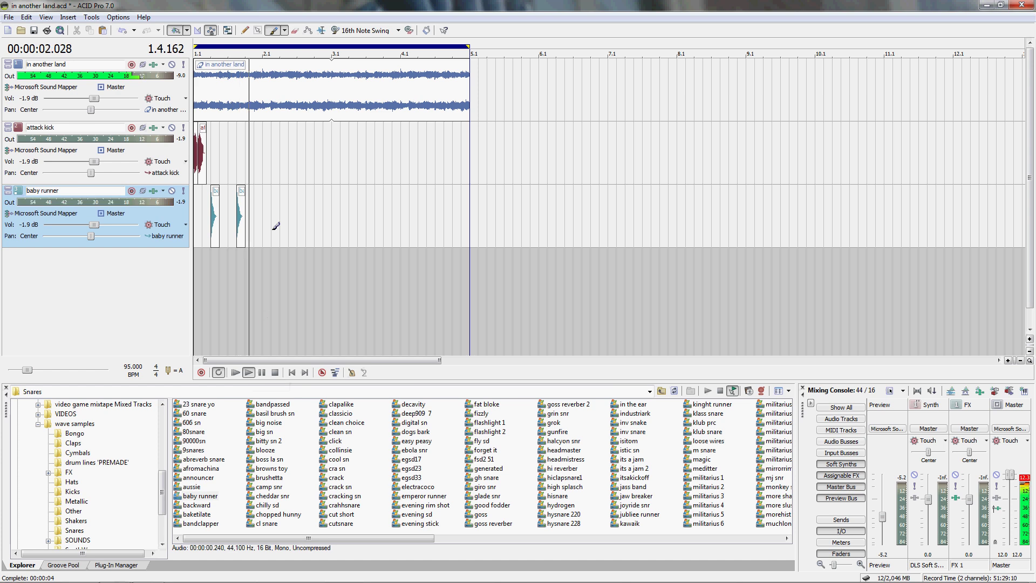
pyautogui.hotkey('ctrl', 'z')
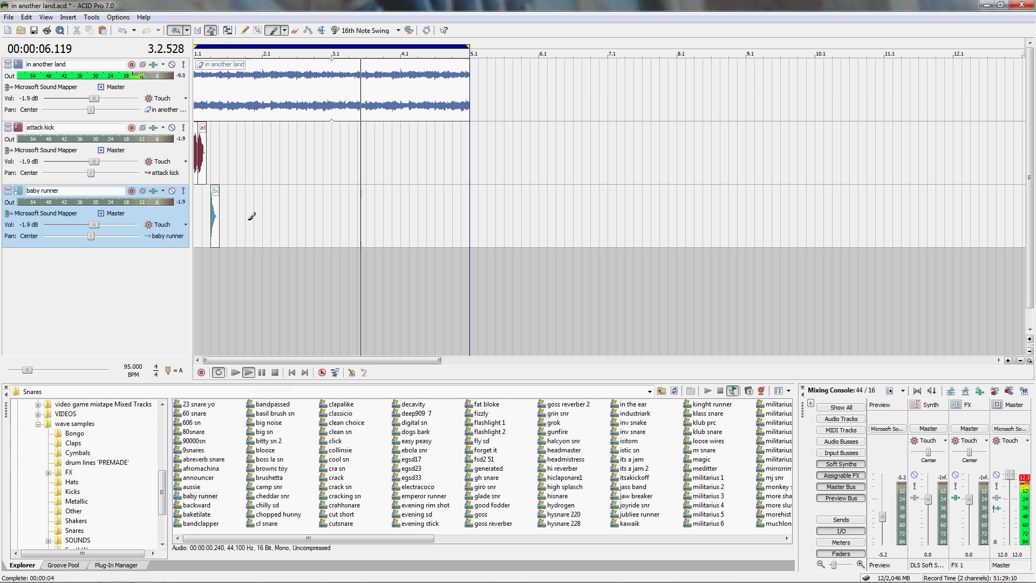
pyautogui.click(235, 372)
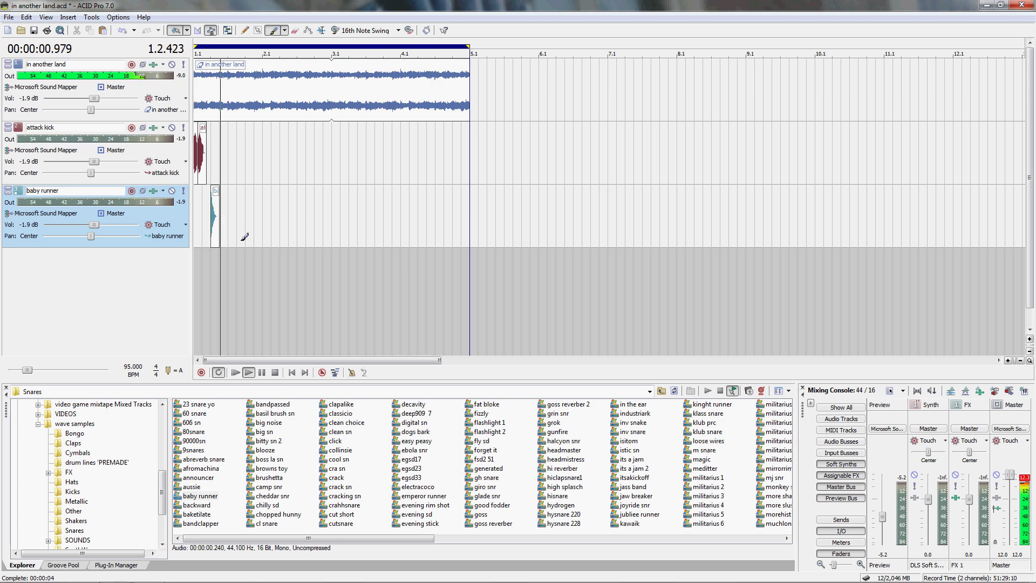
pyautogui.click(240, 216)
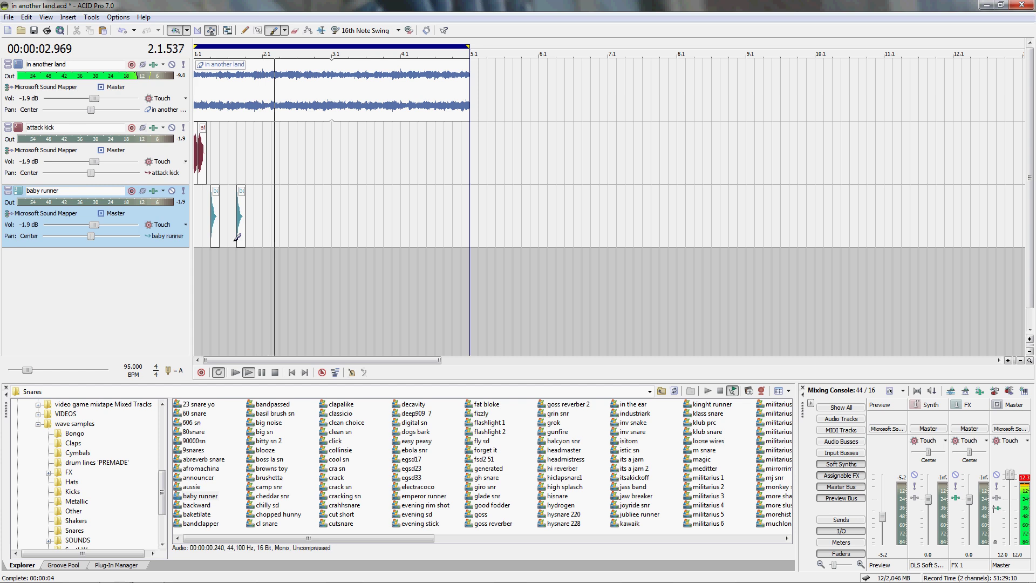
pyautogui.moveTo(232, 238); pyautogui.dragTo(245, 238)
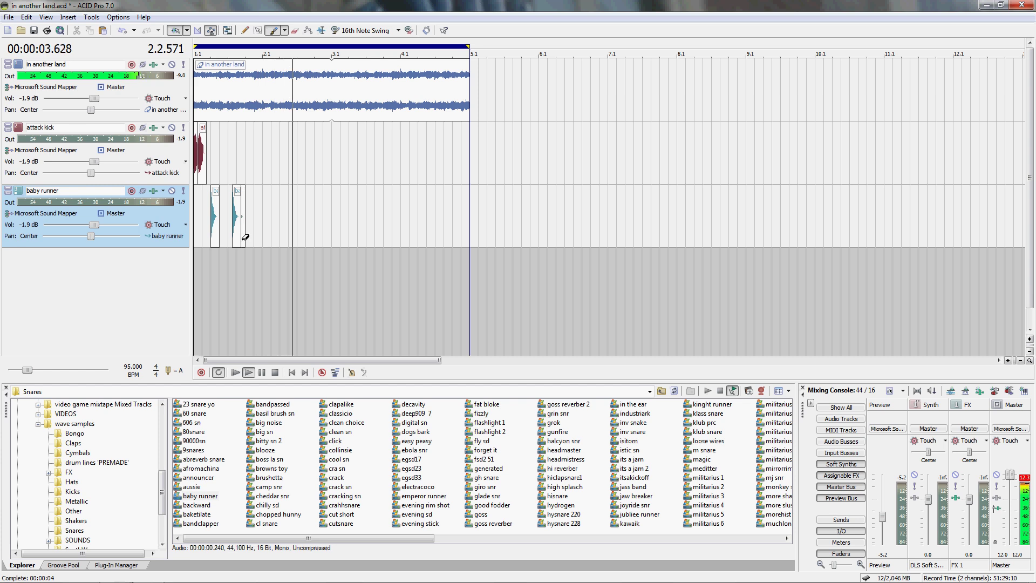
pyautogui.click(236, 371)
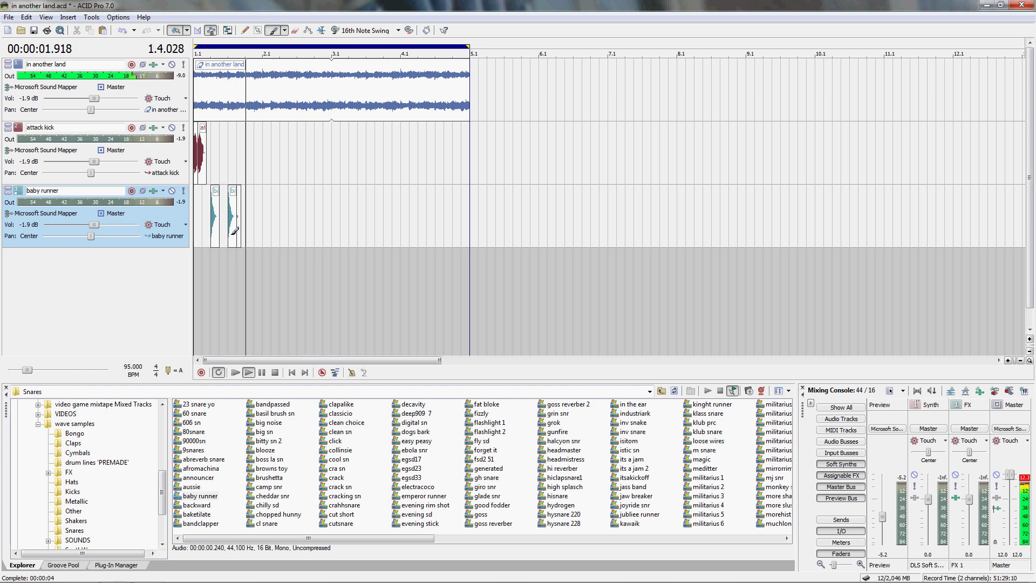
pyautogui.click(236, 372)
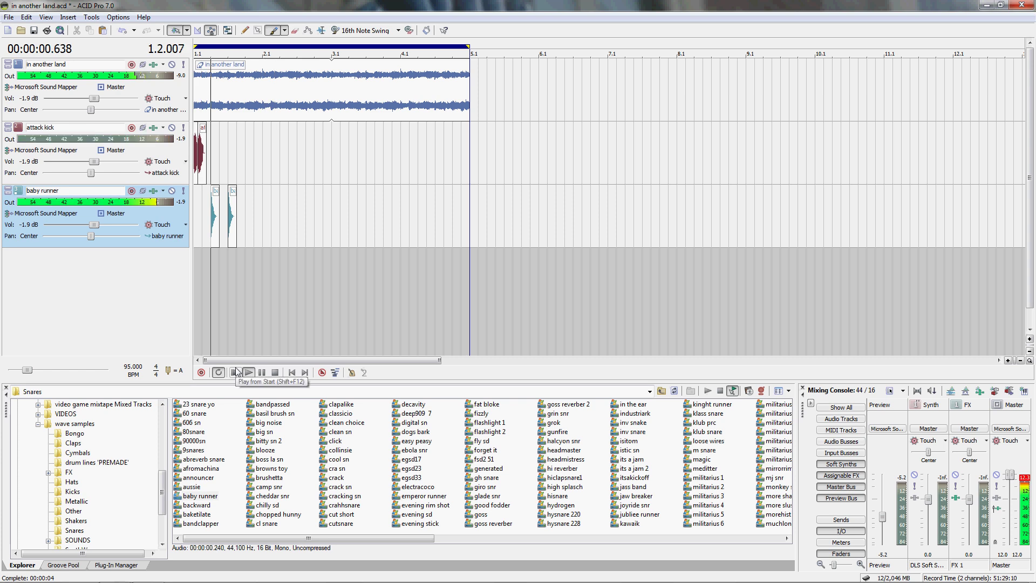
pyautogui.click(251, 218)
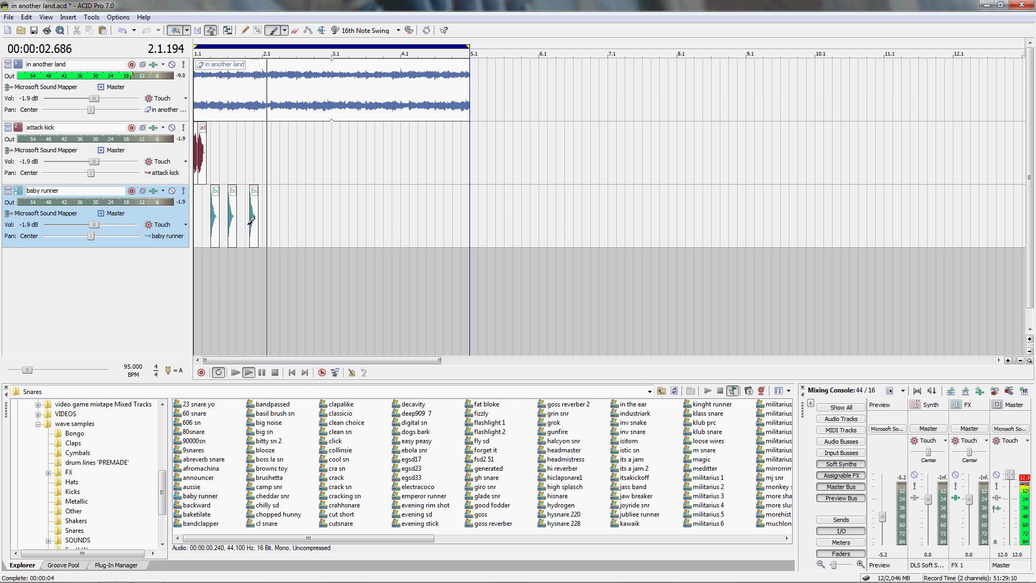
pyautogui.moveTo(251, 219); pyautogui.dragTo(247, 219)
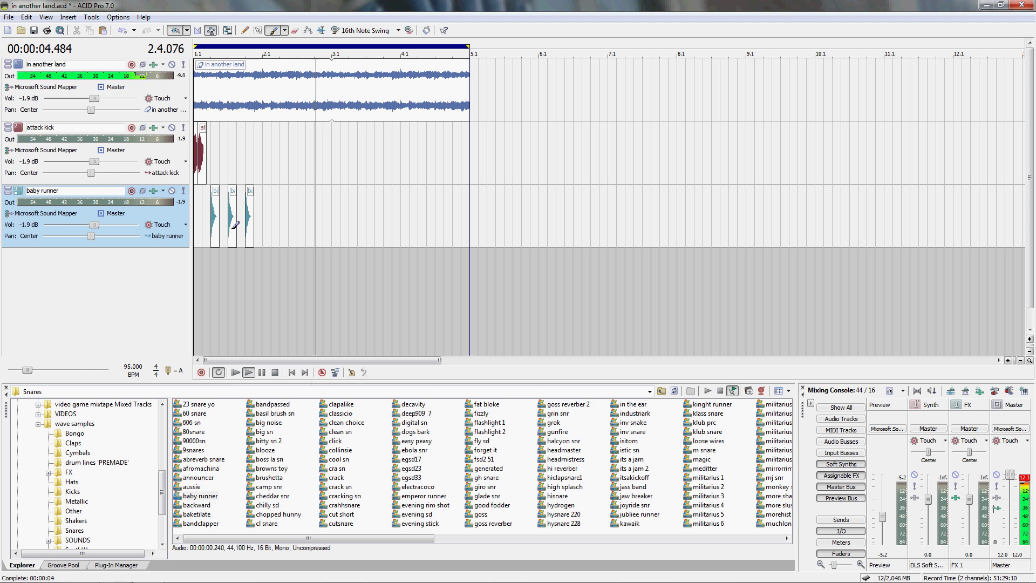
pyautogui.rightClick(232, 227)
pyautogui.press('space')
pyautogui.press('space')
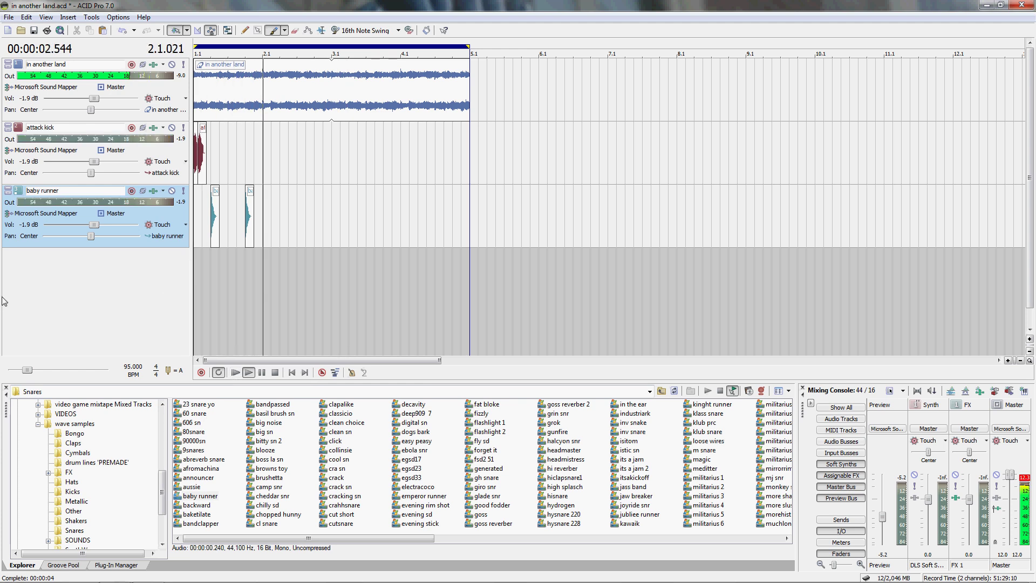
# - Paint evenly spaced snare hits through bars 2, 3 and 4
pyautogui.click(284, 221)
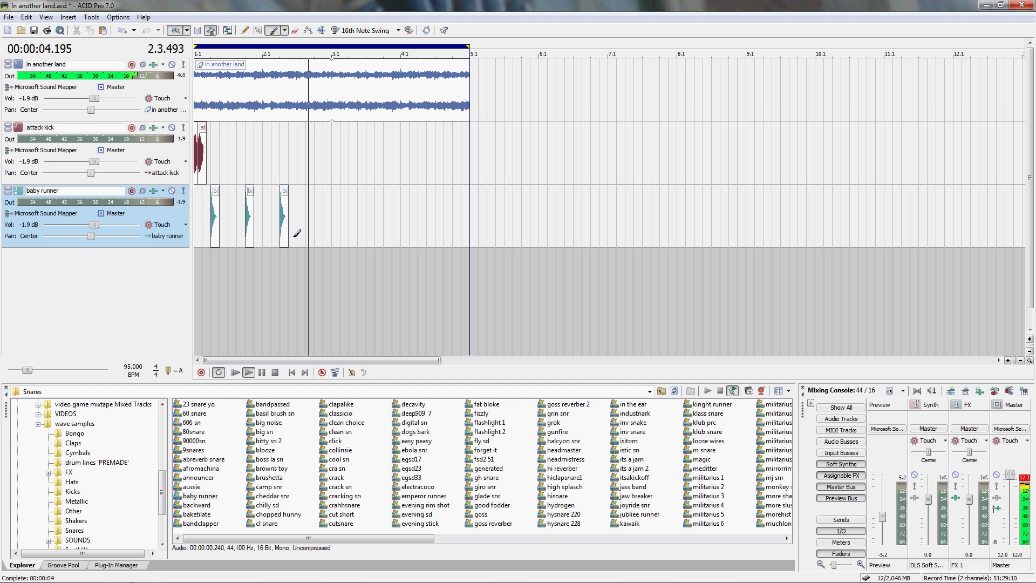
pyautogui.click(319, 224)
pyautogui.click(353, 224)
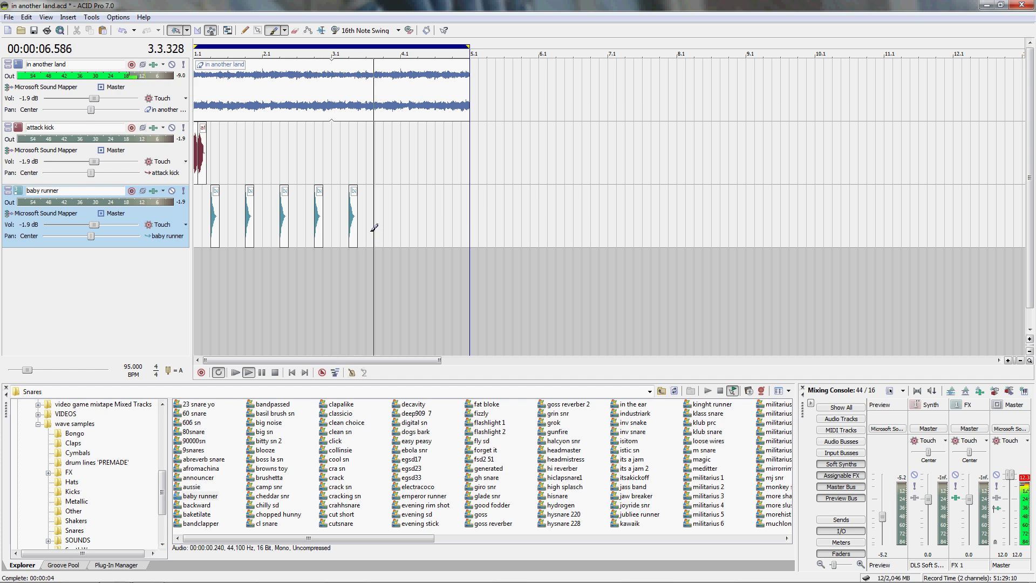
pyautogui.click(392, 224)
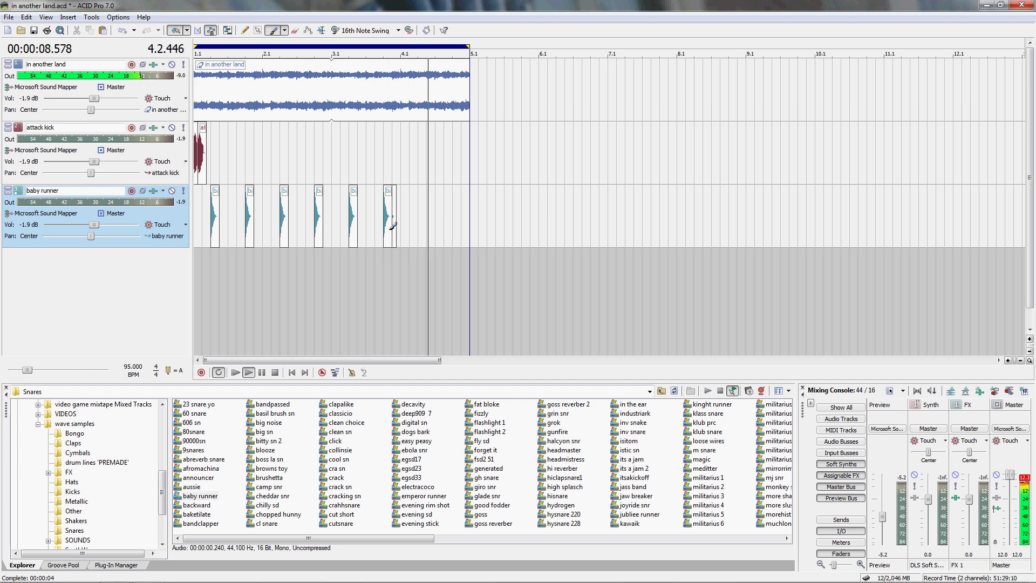
pyautogui.click(423, 228)
pyautogui.click(457, 225)
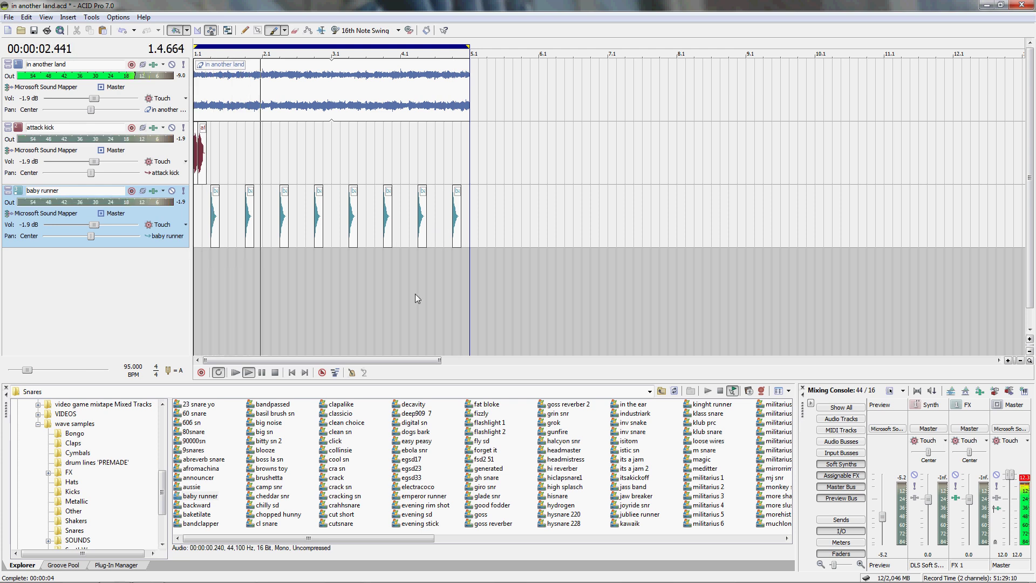
# - Paint three more attack kick hits in bar one
pyautogui.click(233, 171)
pyautogui.click(241, 170)
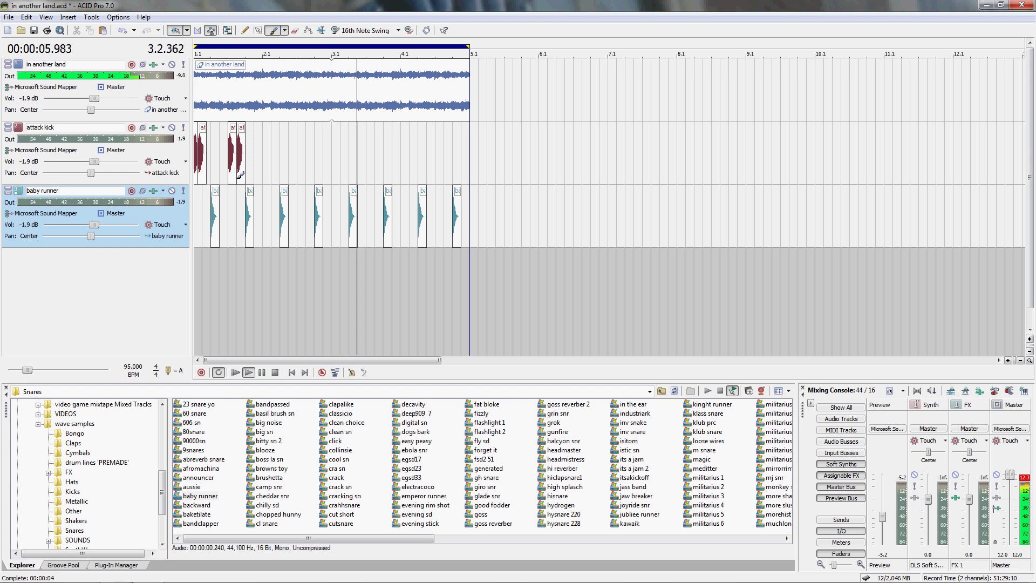
pyautogui.click(270, 168)
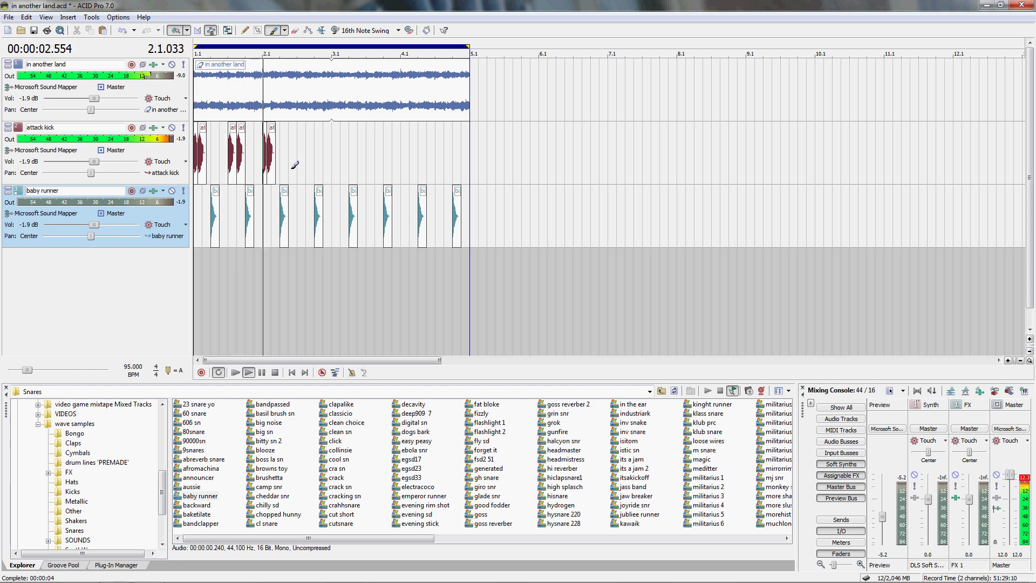
# - Add extra baby runner hits between the even ones and two more kick hits in bar two
pyautogui.click(259, 208)
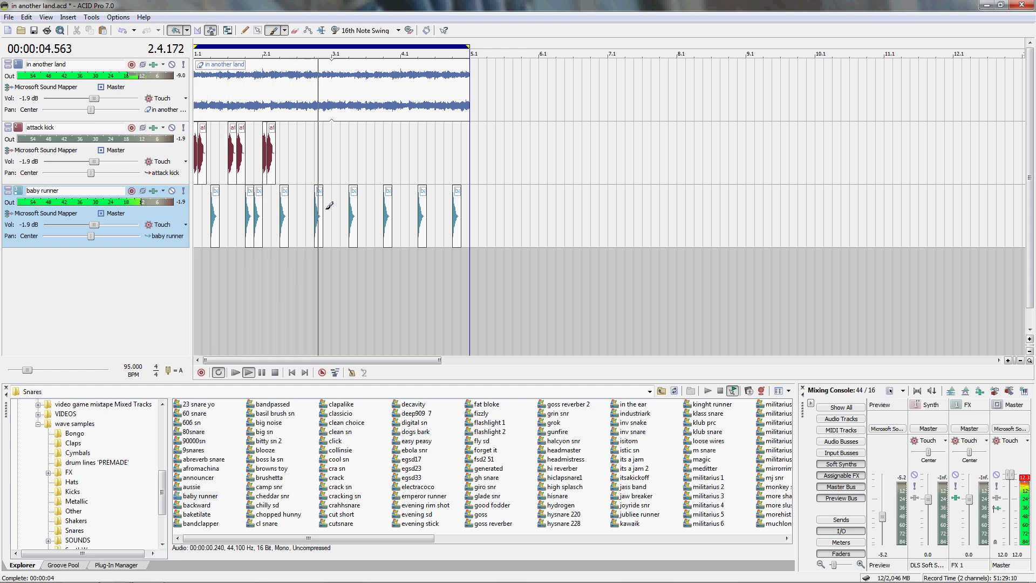
pyautogui.click(261, 214)
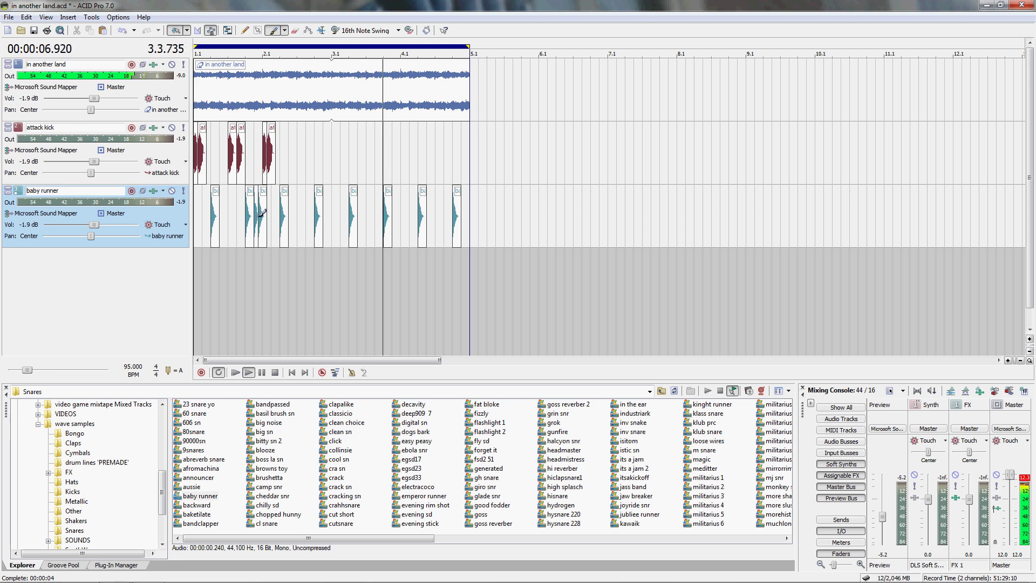
pyautogui.click(330, 210)
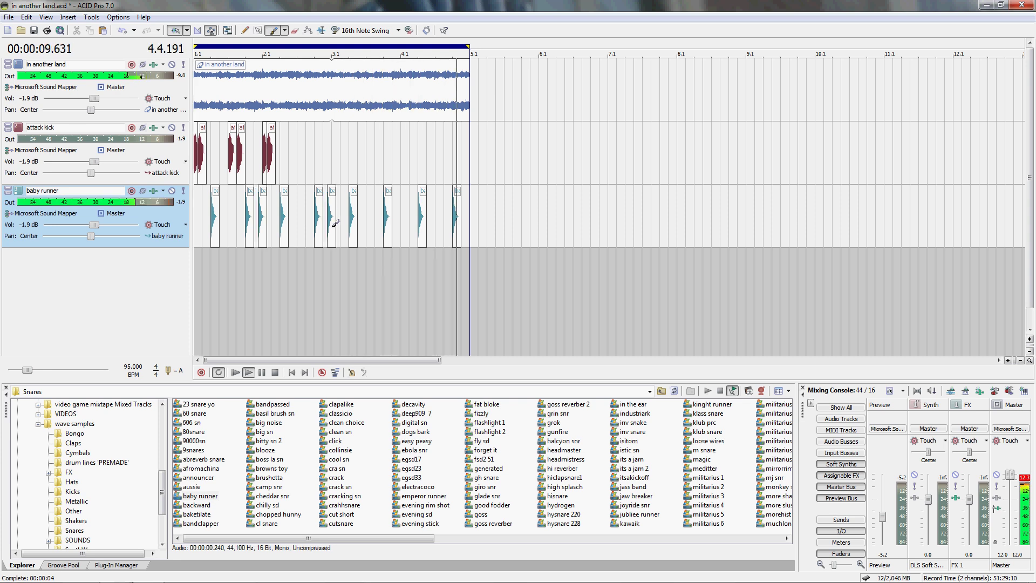
pyautogui.click(399, 211)
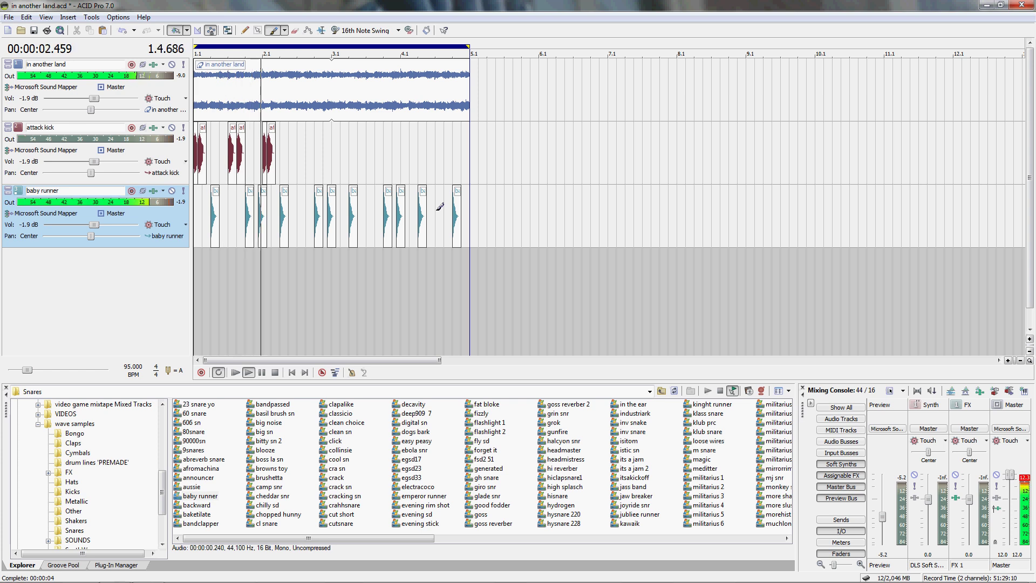
pyautogui.click(471, 207)
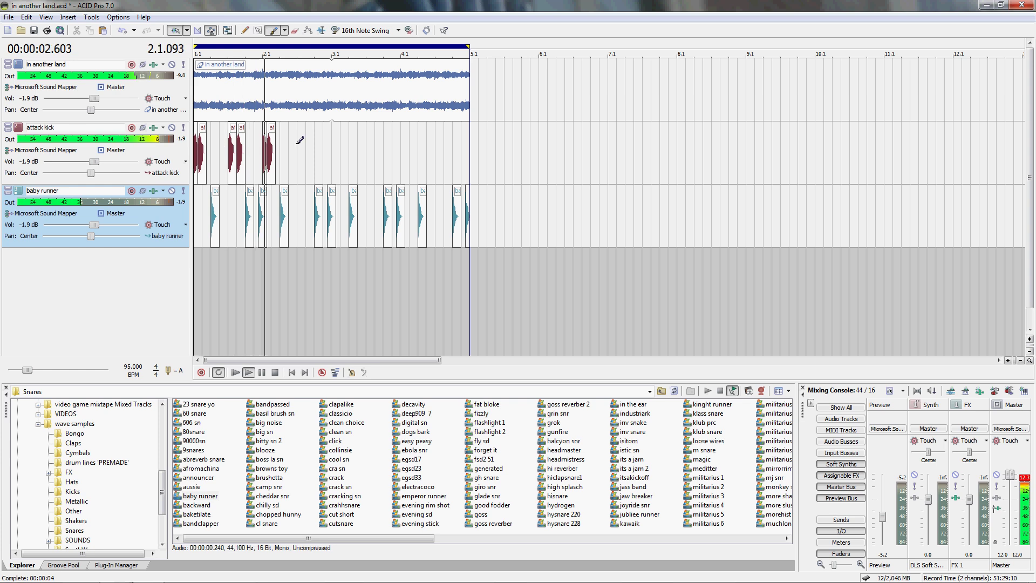
pyautogui.moveTo(300, 140); pyautogui.dragTo(310, 139)
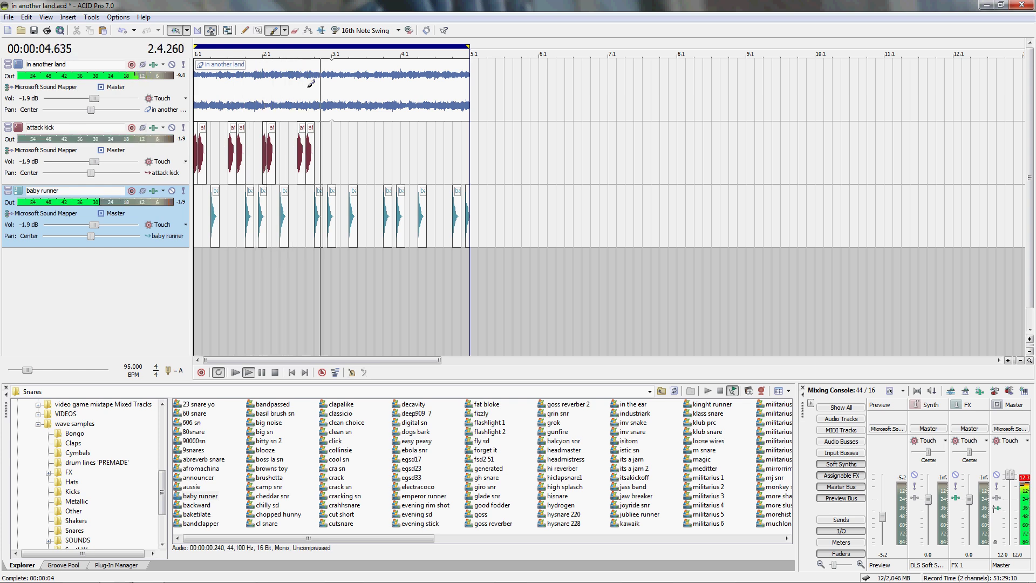
# - Select and copy the attack kick hits in bars one and two
pyautogui.click(258, 30)
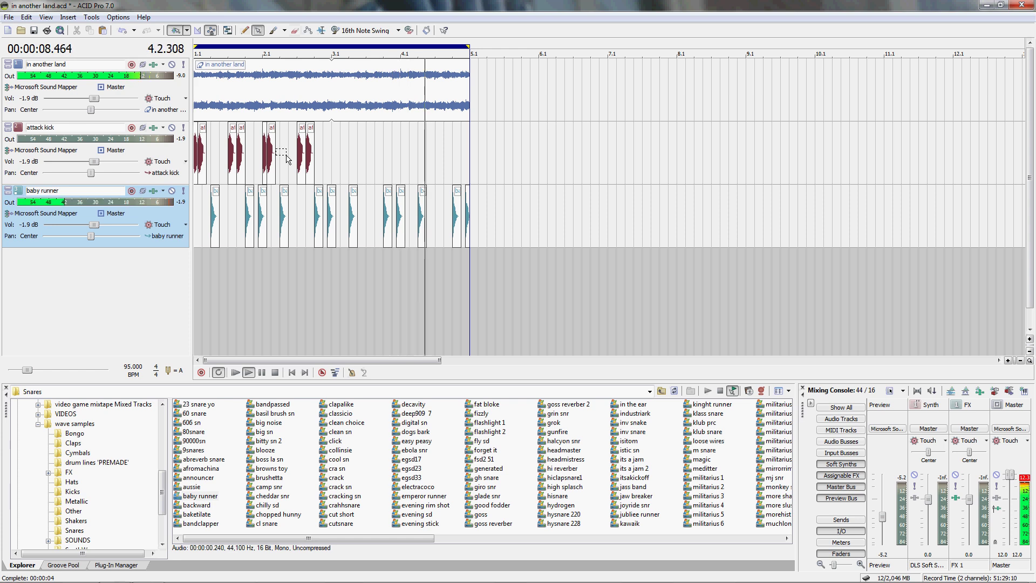
pyautogui.moveTo(288, 159); pyautogui.dragTo(196, 173)
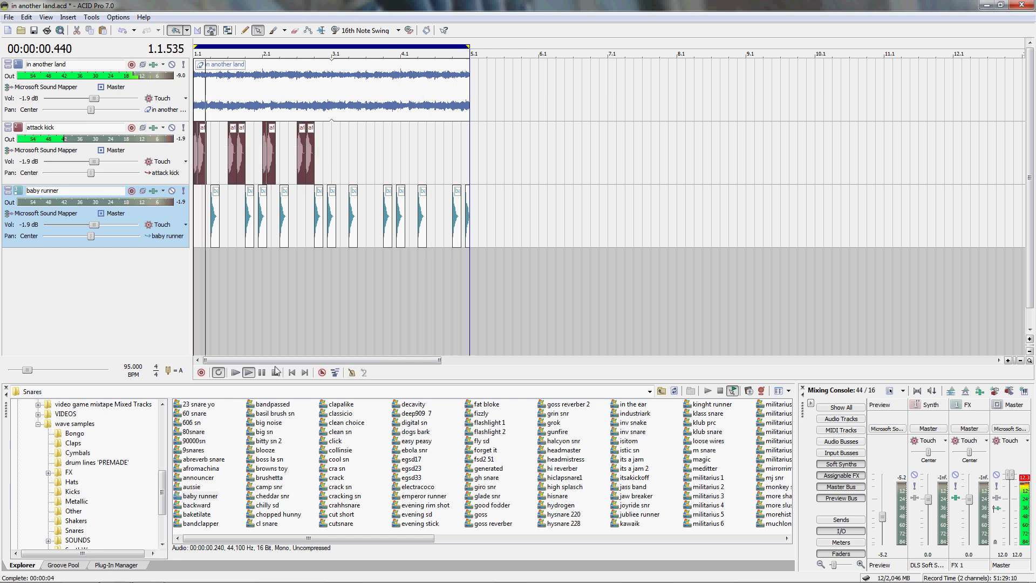
pyautogui.click(274, 372)
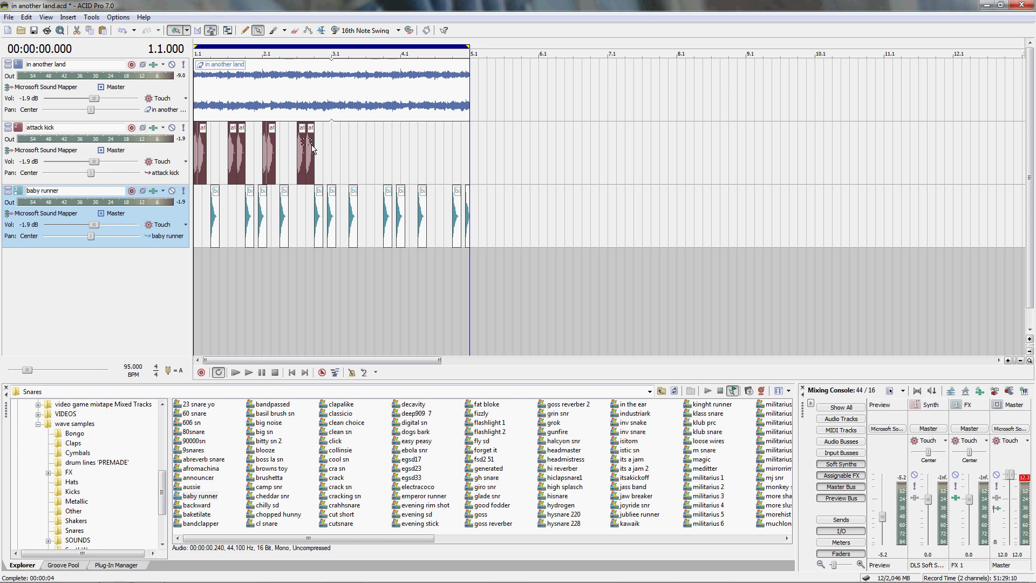
pyautogui.rightClick(206, 155)
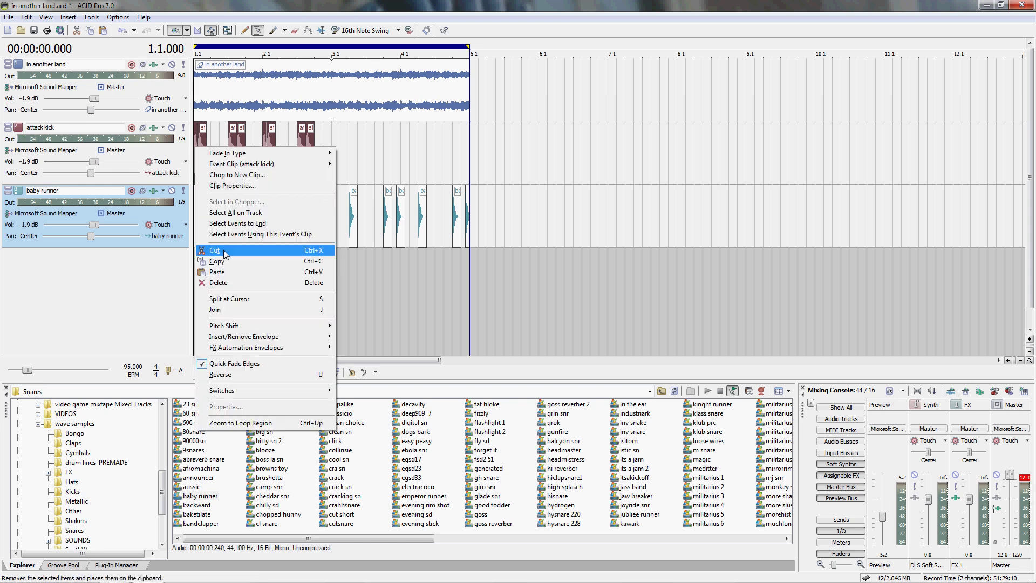
pyautogui.click(233, 266)
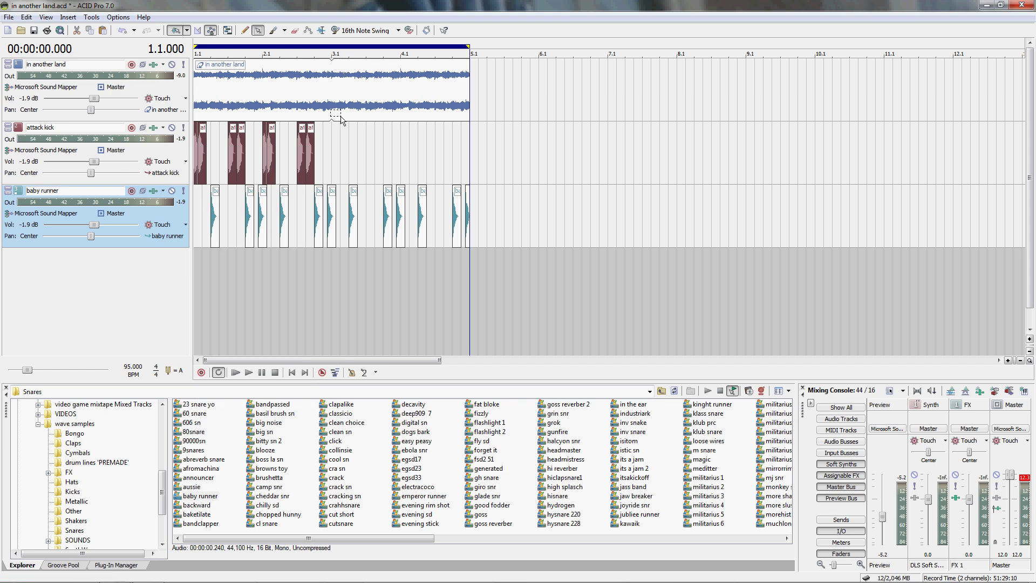
# - Paste the kick hits at bar 3 and play the full beat from the start
pyautogui.click(342, 157)
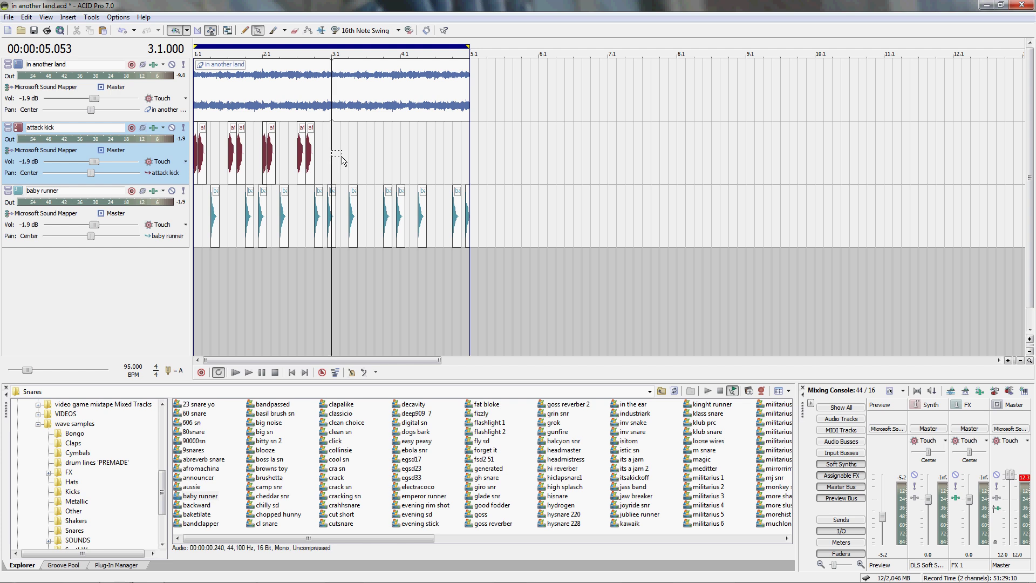
pyautogui.rightClick(342, 158)
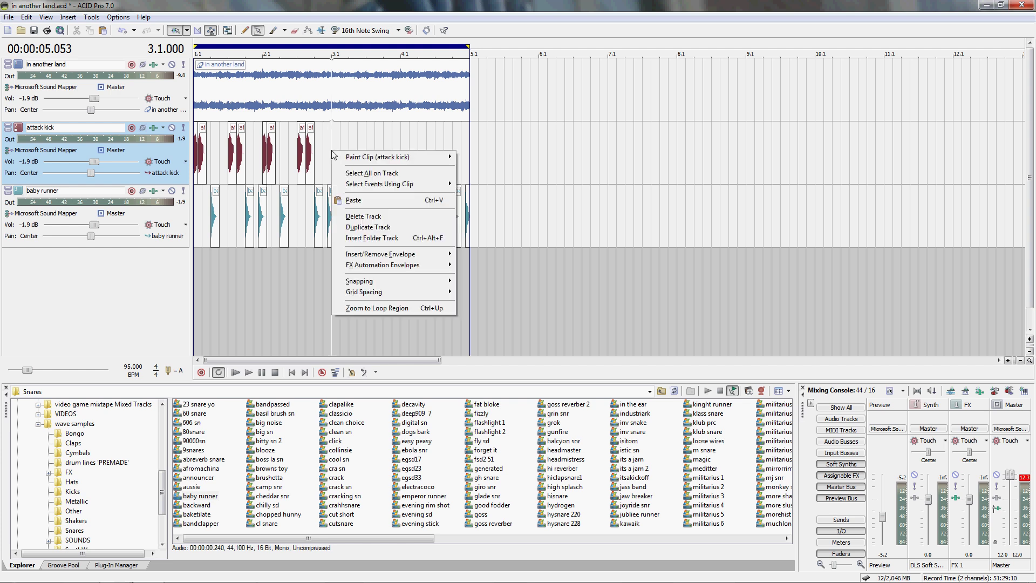
pyautogui.click(354, 200)
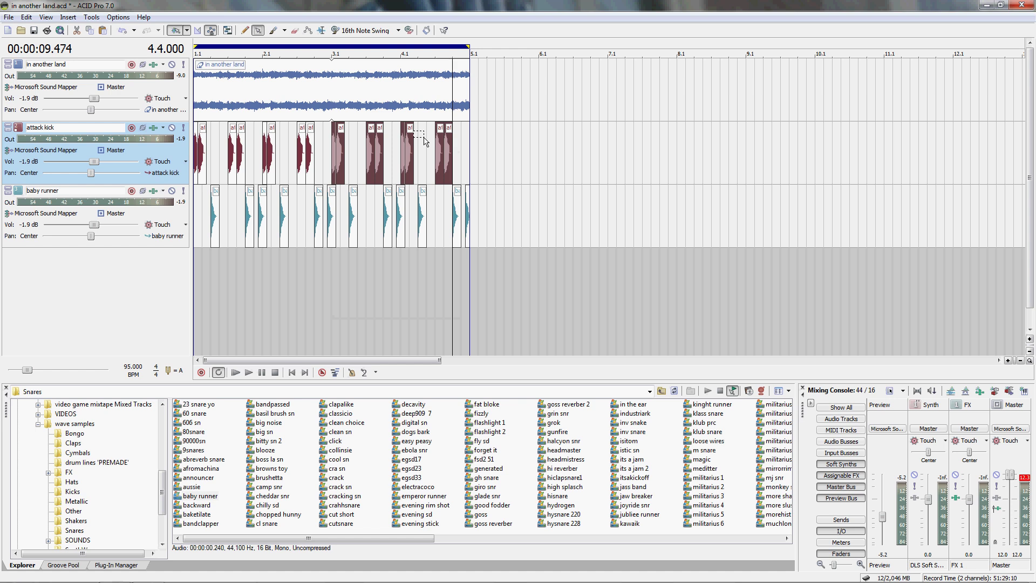
pyautogui.click(234, 376)
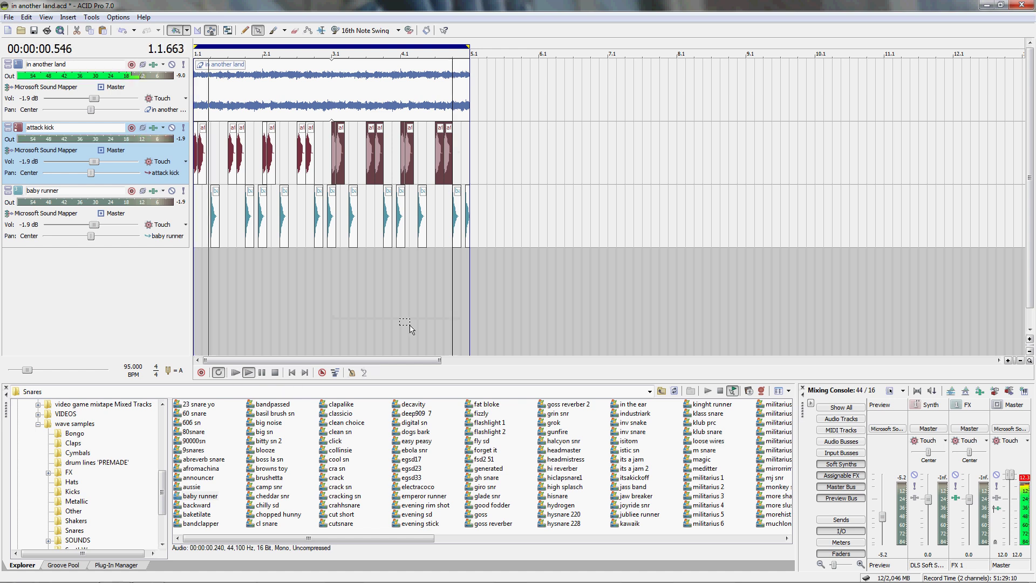
pyautogui.click(275, 377)
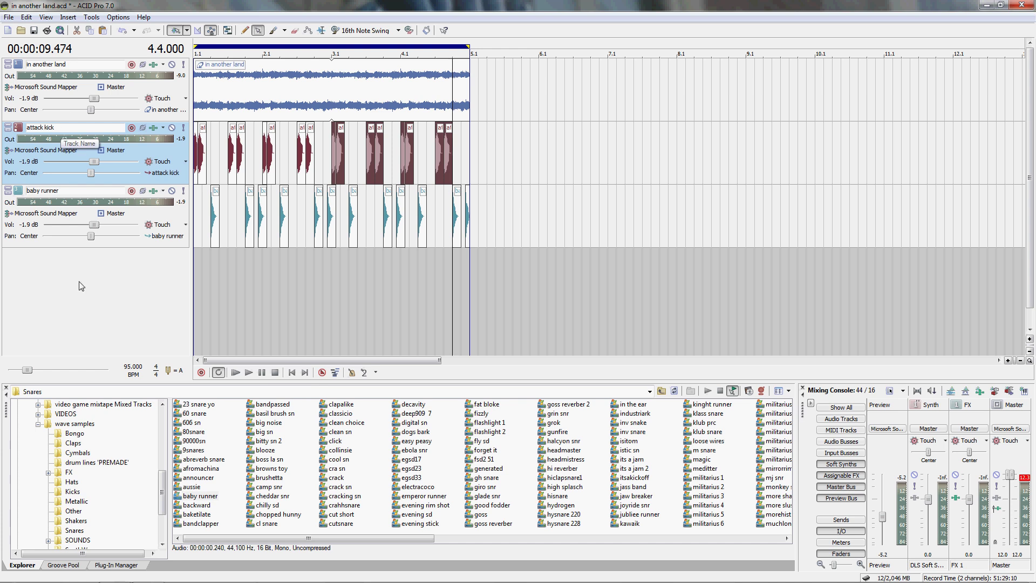
# - Drag the confused sample from the Hats folder in as a new full-height track
pyautogui.click(78, 487)
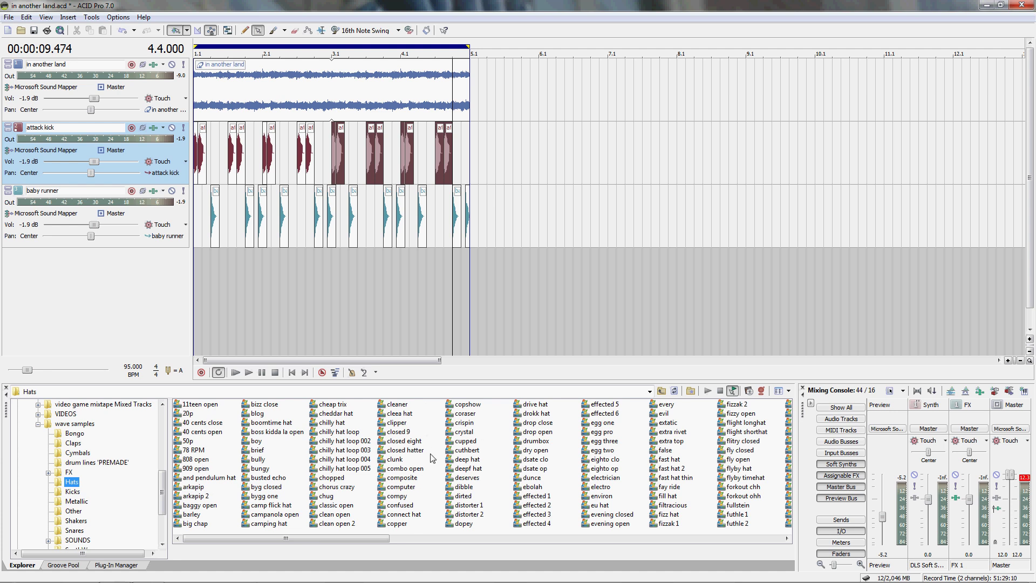
pyautogui.moveTo(400, 507); pyautogui.dragTo(245, 253)
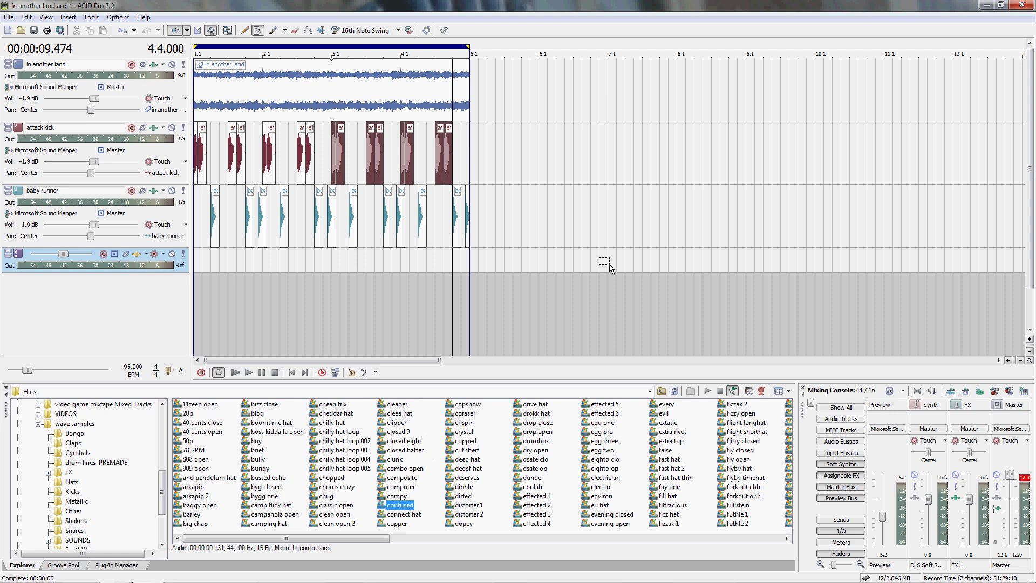
pyautogui.moveTo(1032, 342); pyautogui.dragTo(974, 351)
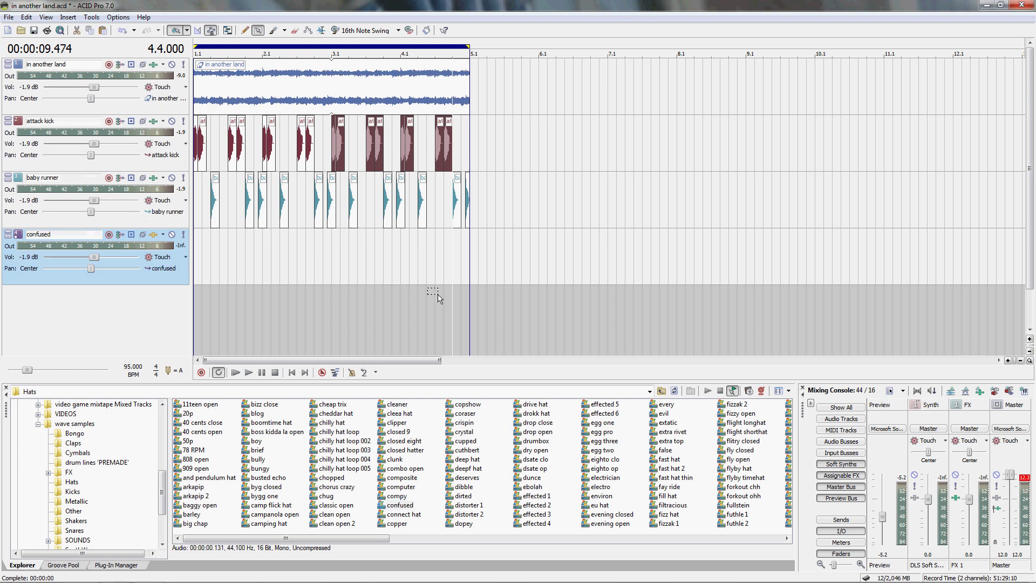
# - Paint the first two confused hits at the start of bar one, checking them with playback
pyautogui.click(273, 31)
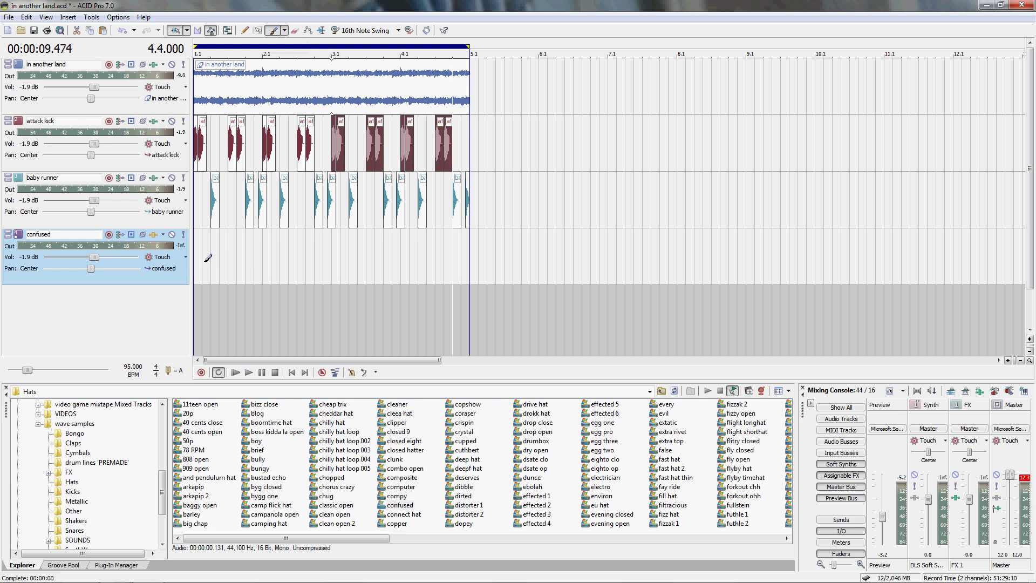
pyautogui.click(235, 372)
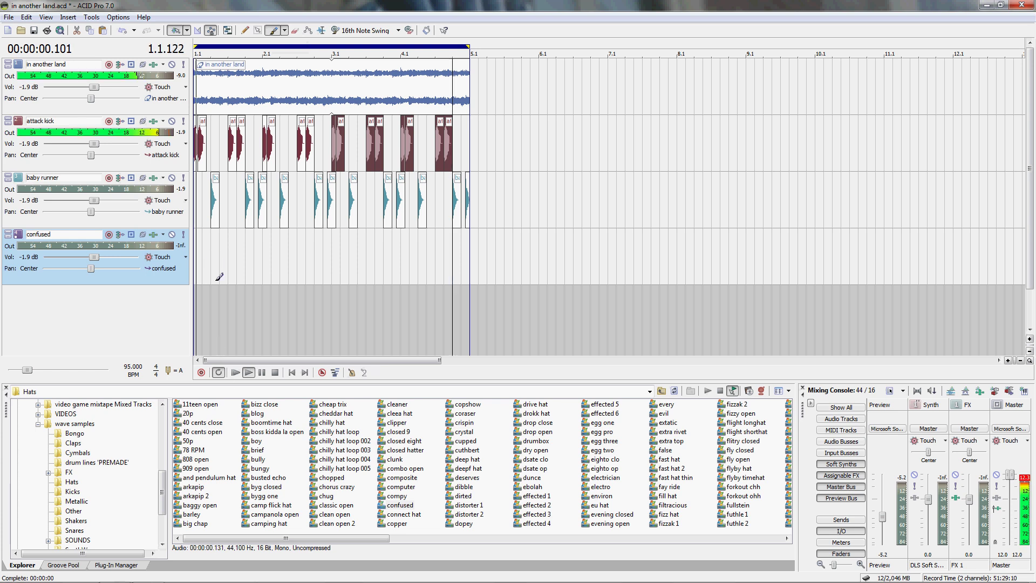
pyautogui.moveTo(216, 254)
pyautogui.mouseDown()
pyautogui.moveTo(229, 262)
pyautogui.moveTo(224, 253)
pyautogui.mouseUp()
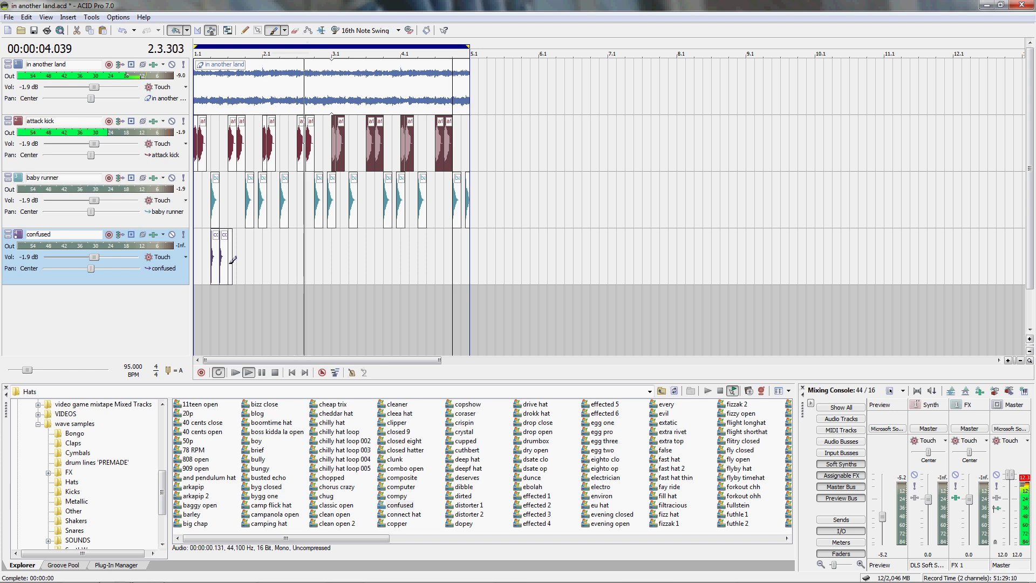
pyautogui.press('space')
pyautogui.press('space')
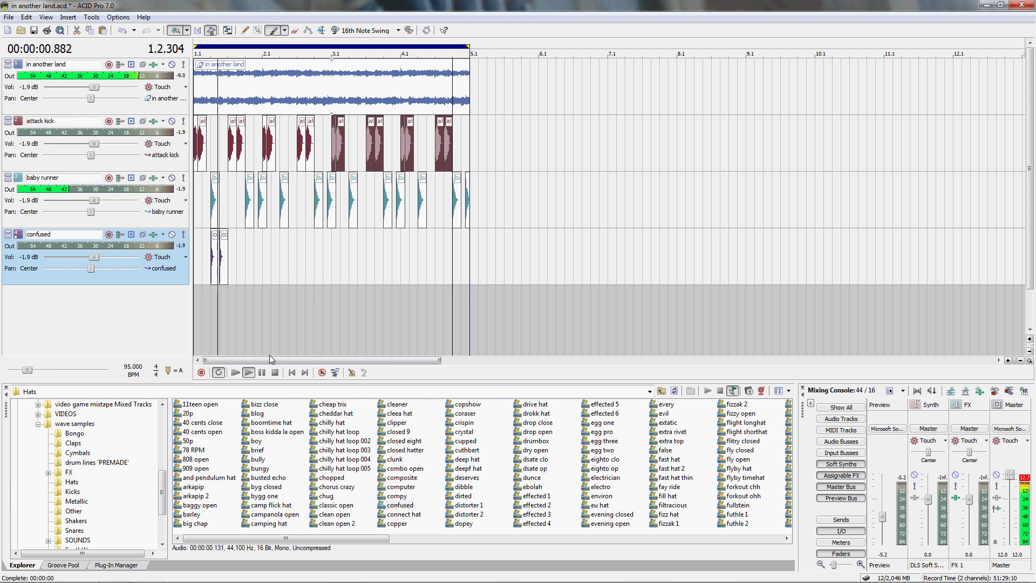
pyautogui.moveTo(209, 252); pyautogui.dragTo(201, 252)
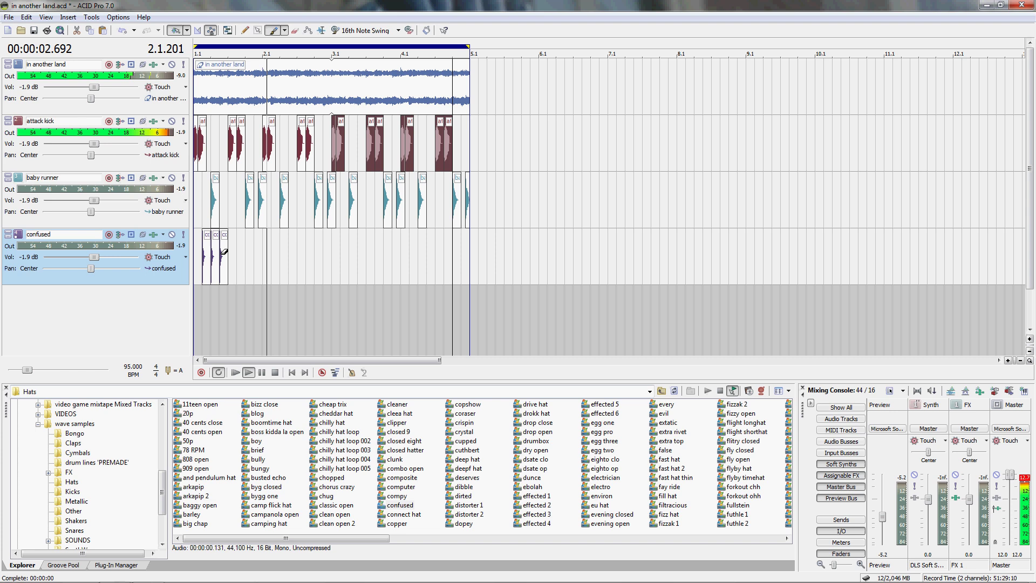
pyautogui.click(235, 372)
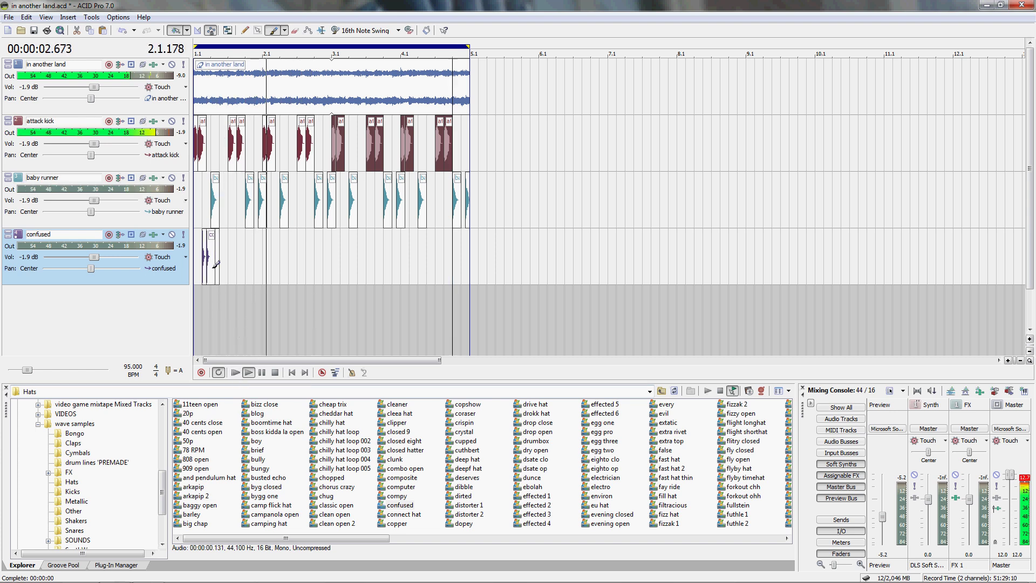
pyautogui.moveTo(216, 256); pyautogui.dragTo(212, 256)
pyautogui.hotkey('shift', 'F12')
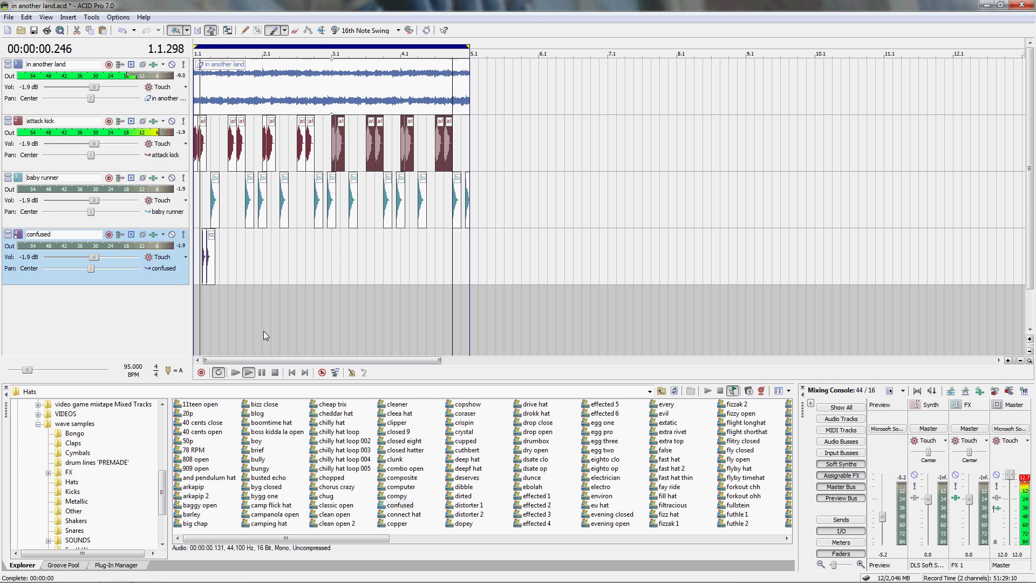
# - Paint further evenly spaced confused hits into bar 3, deleting a misplaced one
pyautogui.scroll(2, 264, 332)
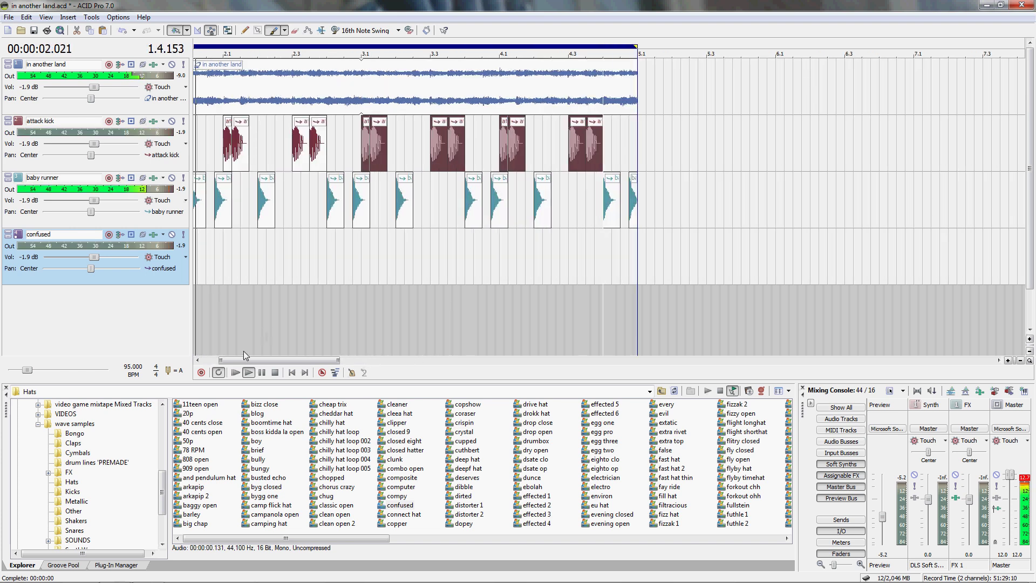
pyautogui.scroll(1, 232, 356)
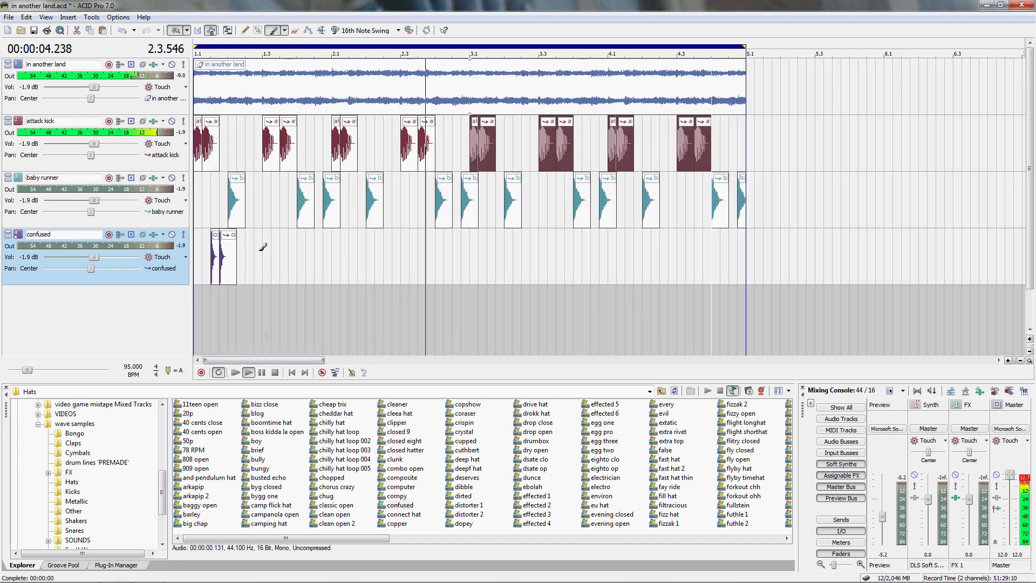
pyautogui.moveTo(261, 248); pyautogui.dragTo(323, 253)
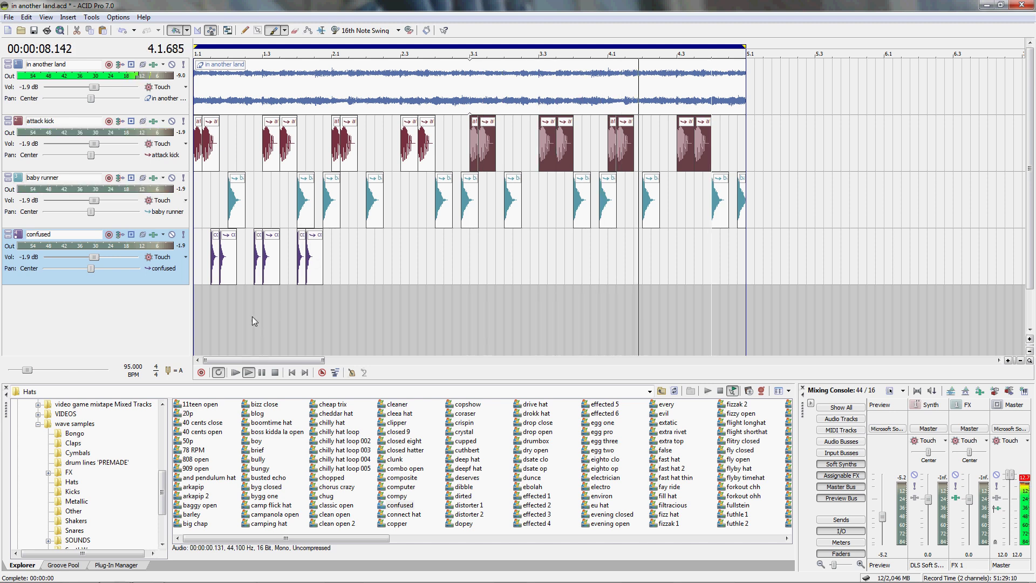
pyautogui.click(236, 372)
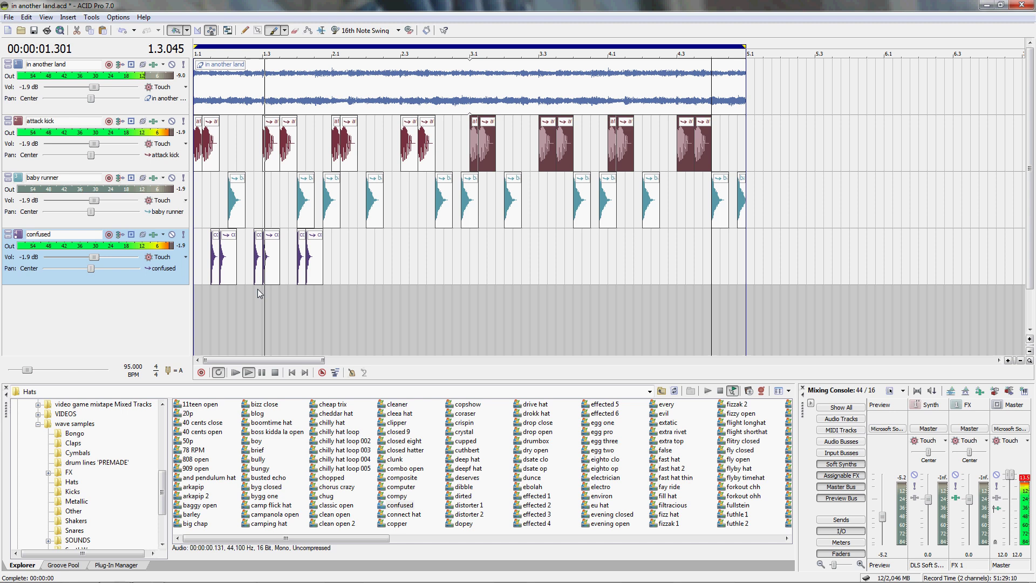
pyautogui.moveTo(252, 247); pyautogui.dragTo(244, 247)
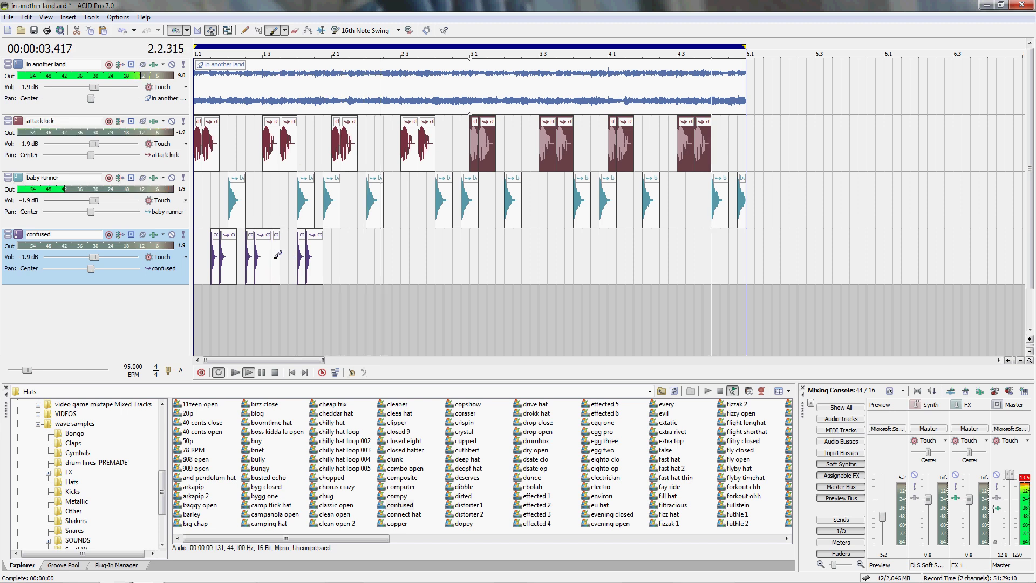
pyautogui.press('Delete')
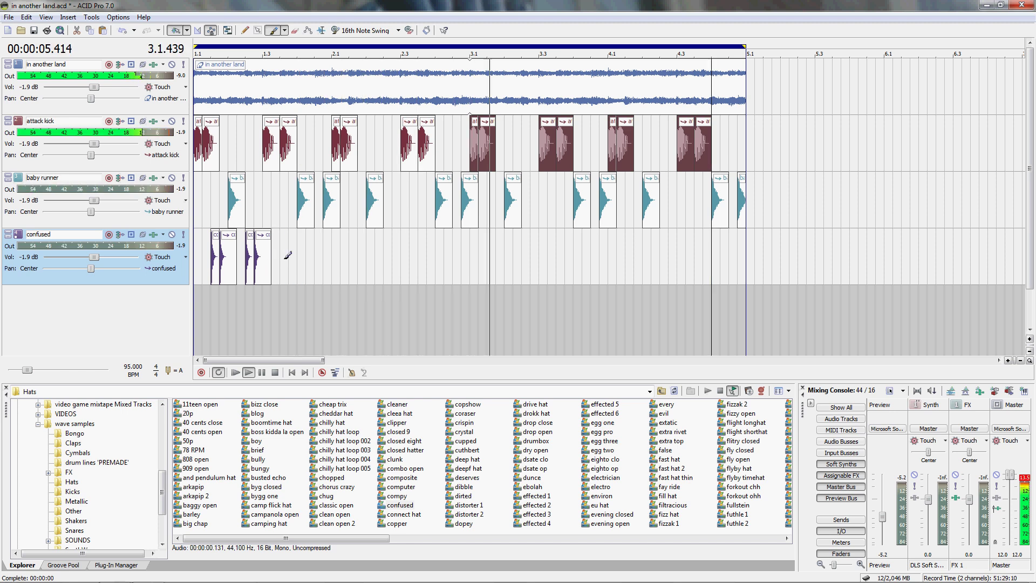
pyautogui.click(287, 254)
pyautogui.moveTo(317, 254); pyautogui.dragTo(513, 267)
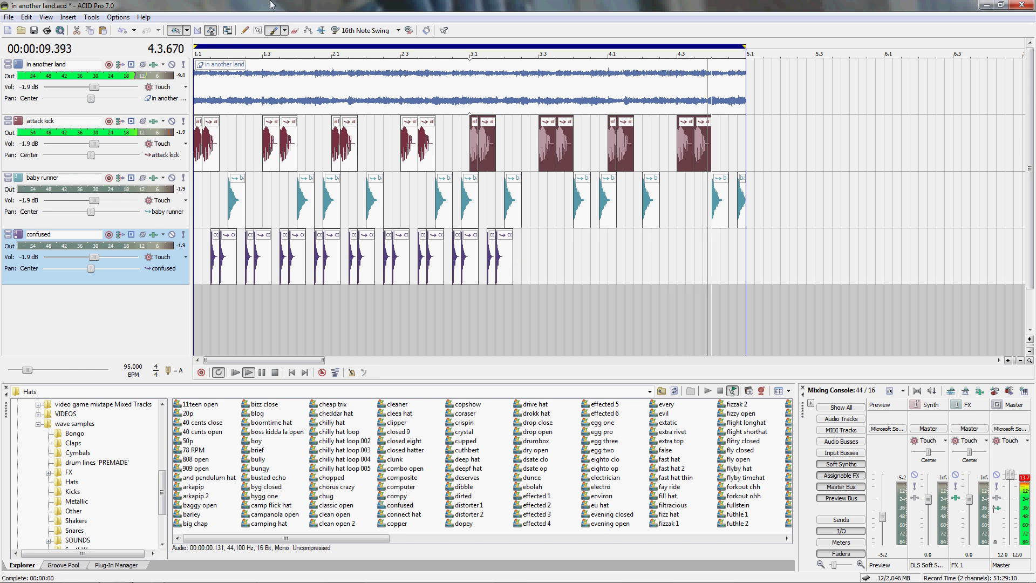
# - Copy all the confused hits and paste them right after the existing ones
pyautogui.click(259, 30)
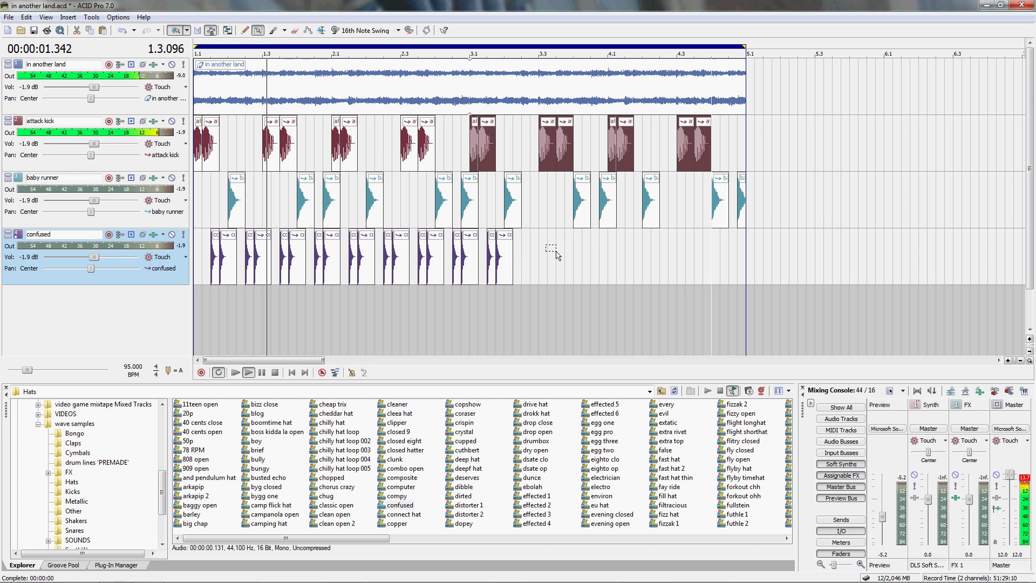
pyautogui.moveTo(556, 253); pyautogui.dragTo(205, 254)
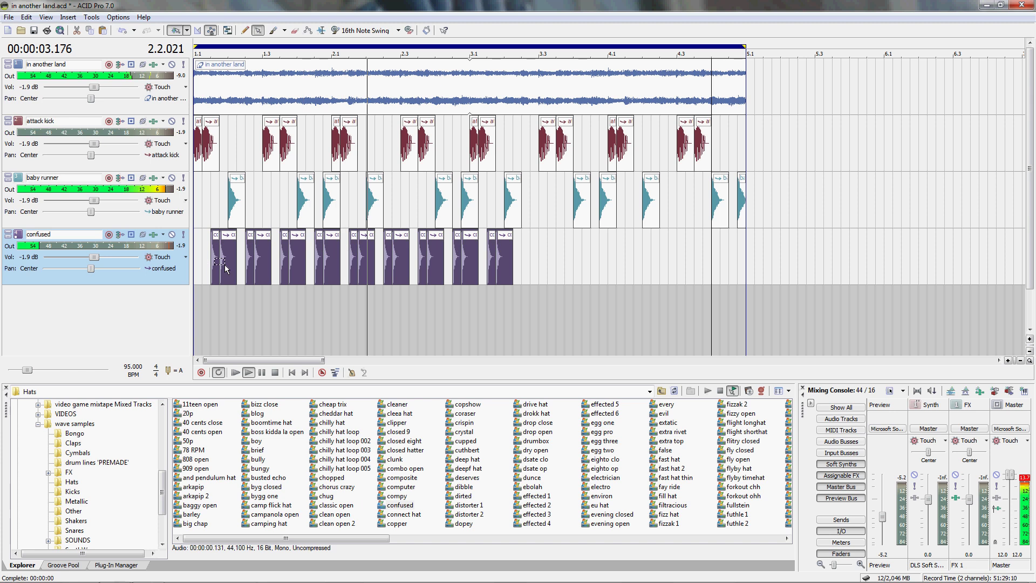
pyautogui.rightClick(215, 259)
pyautogui.click(243, 362)
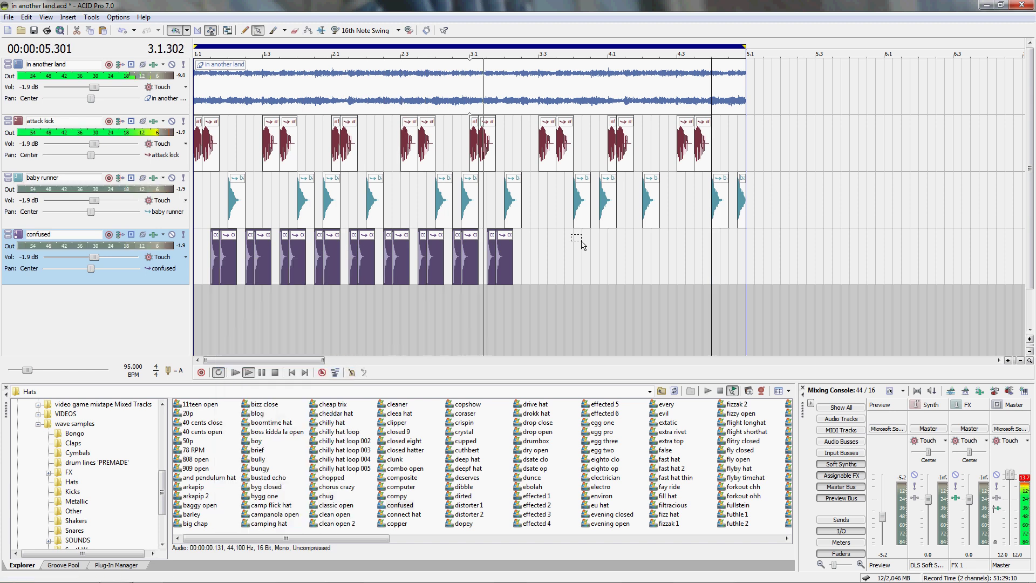
pyautogui.click(527, 273)
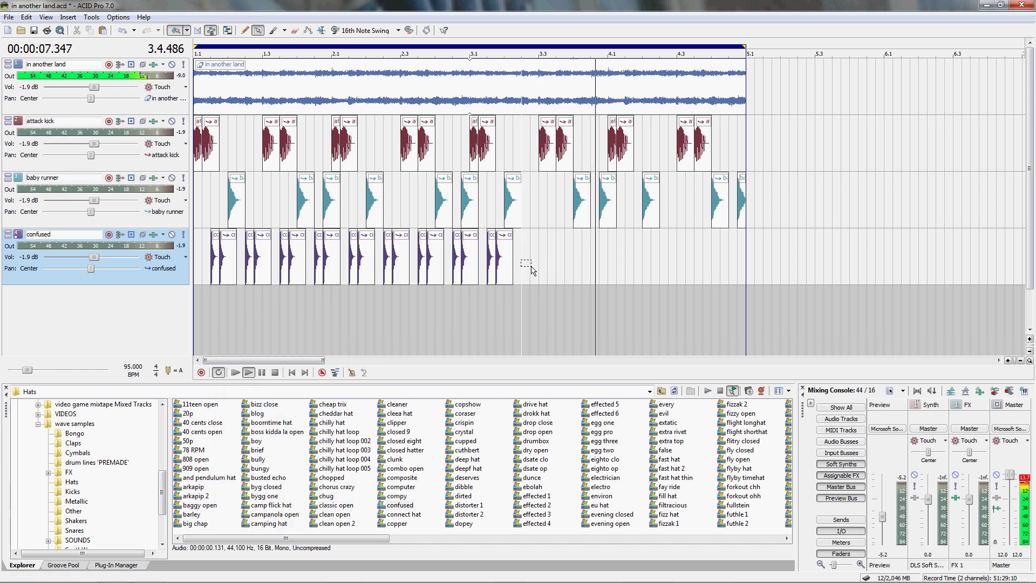
pyautogui.rightClick(522, 264)
pyautogui.click(545, 309)
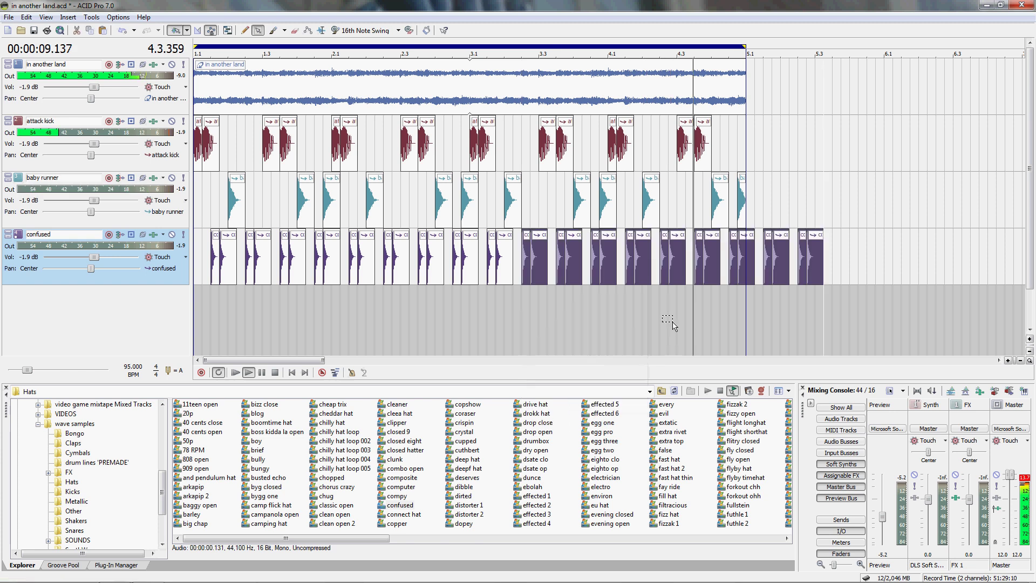
# - Erase the confused hits past the loop end and lower the track volume to -5.0 dB
pyautogui.click(293, 32)
pyautogui.moveTo(833, 243); pyautogui.dragTo(747, 253)
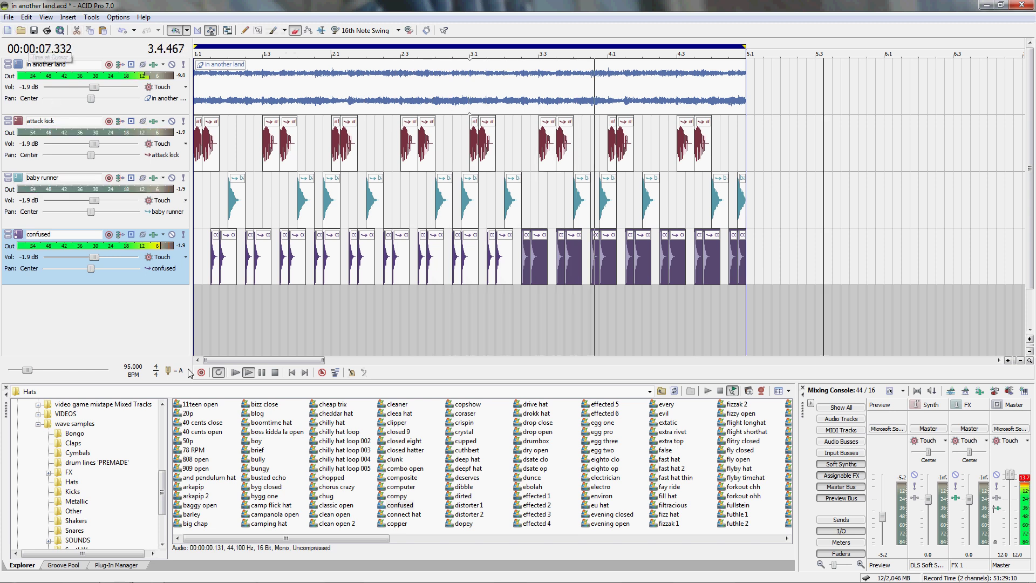
pyautogui.moveTo(89, 258); pyautogui.dragTo(80, 259)
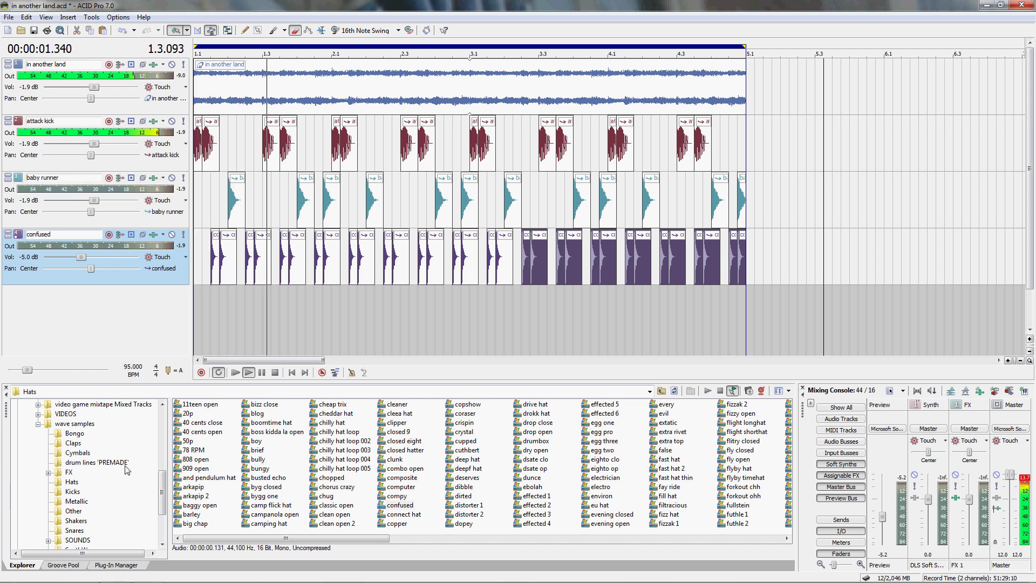
# - Add the horrid tambo sample from the Metallic folder as a new track
pyautogui.click(76, 501)
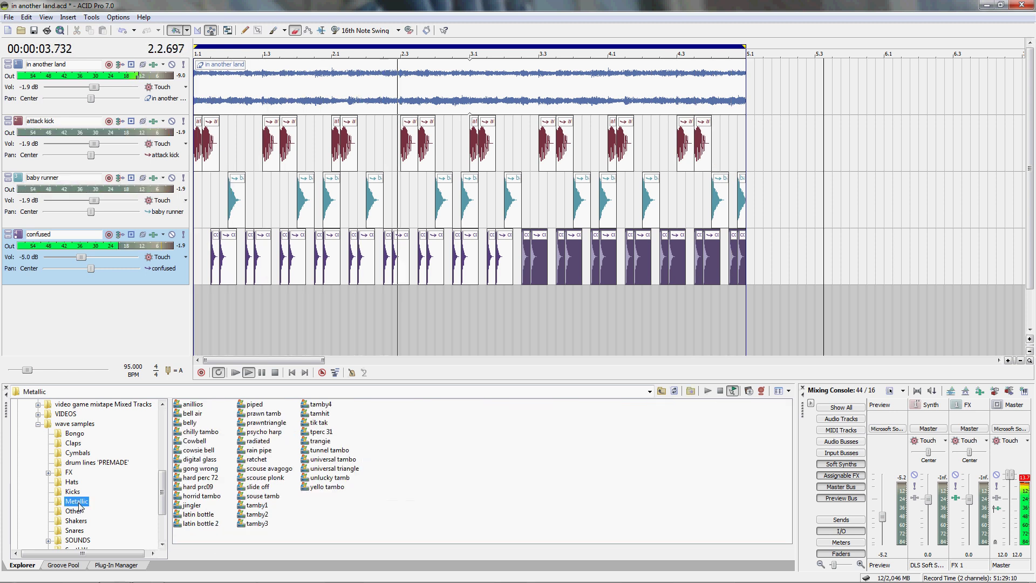
pyautogui.click(201, 496)
pyautogui.doubleClick(200, 496)
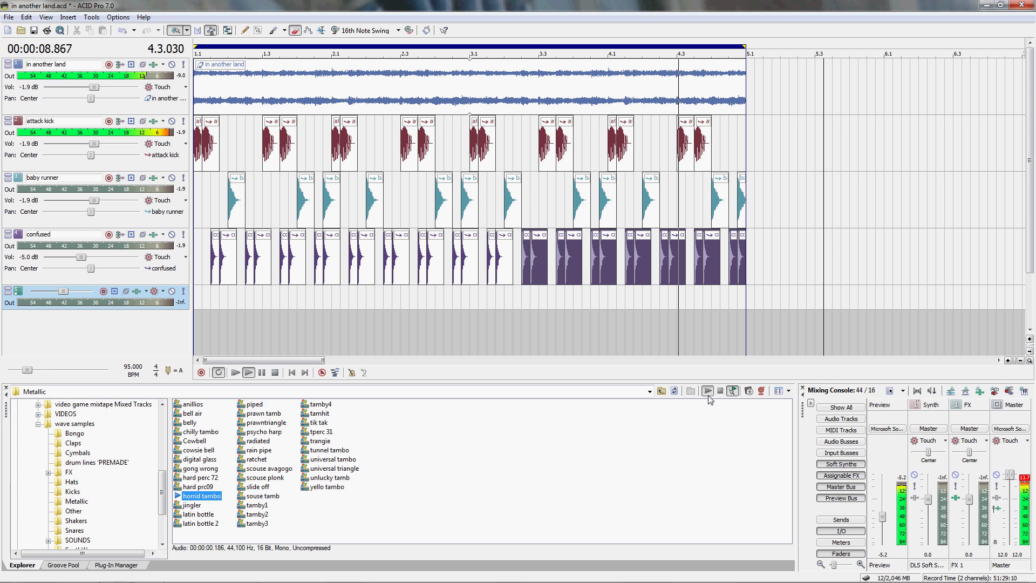
# - Paint two horrid tambo hits at the start of bar 1, stretching the first so it repeats
pyautogui.click(216, 297)
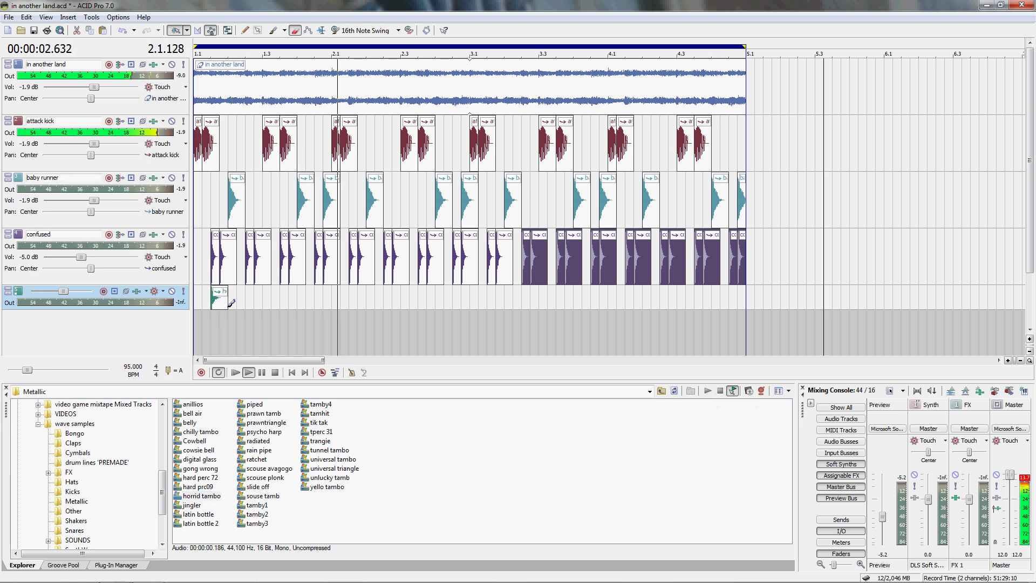
pyautogui.moveTo(229, 302); pyautogui.dragTo(270, 302)
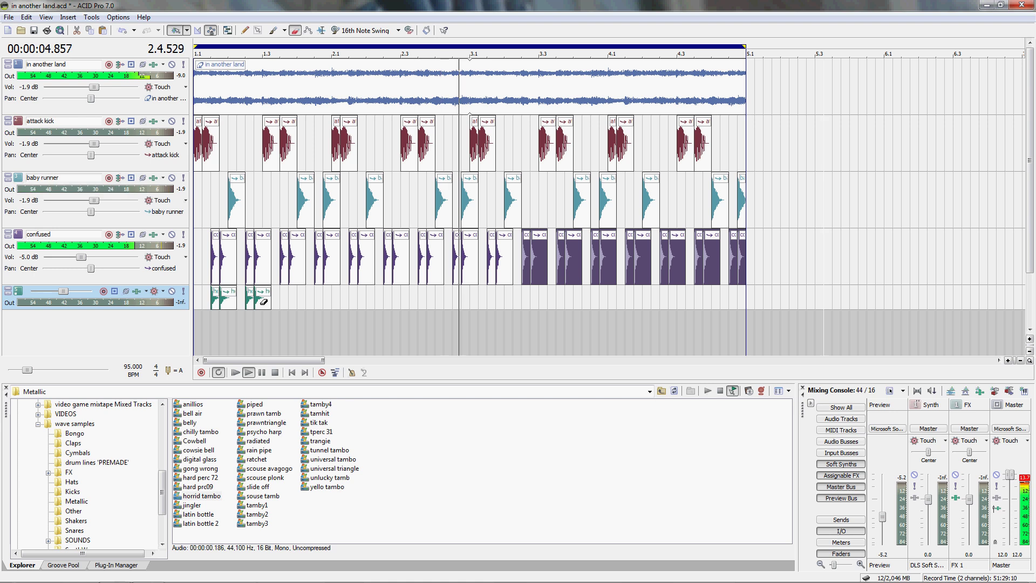
pyautogui.click(1030, 340)
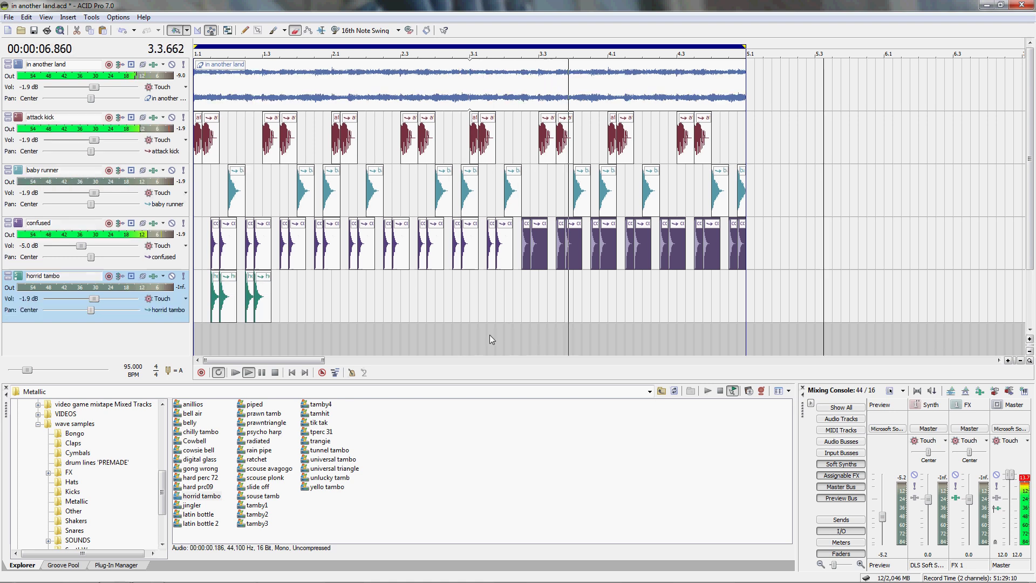
# - Paint horrid tambo hits through bar 4, deleting the one past the loop end
pyautogui.click(290, 291)
pyautogui.moveTo(299, 290)
pyautogui.mouseDown()
pyautogui.moveTo(617, 303)
pyautogui.moveTo(576, 297)
pyautogui.moveTo(751, 297)
pyautogui.mouseUp()
pyautogui.click(437, 292)
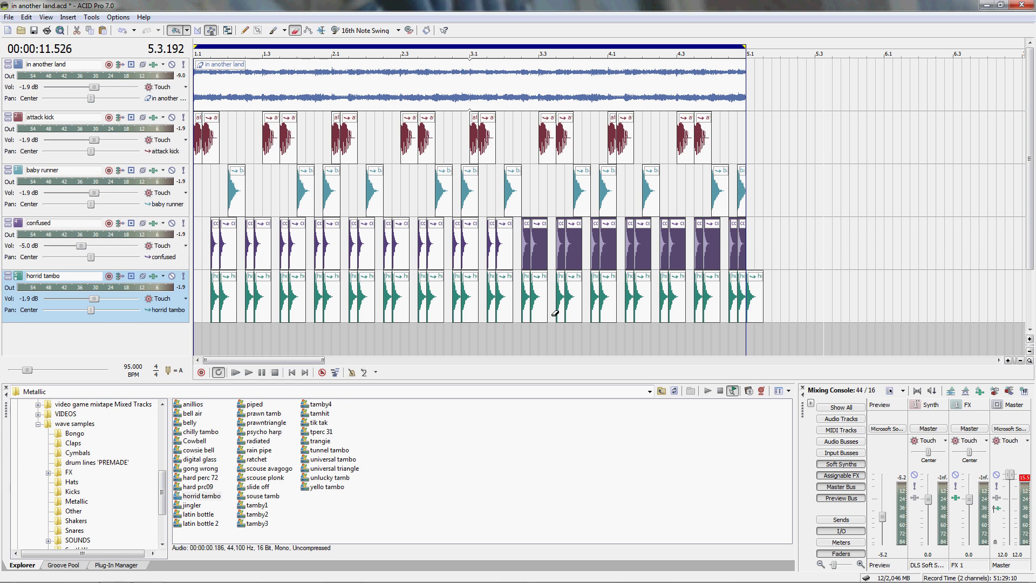
pyautogui.keyDown('ctrl'); pyautogui.click(755, 294); pyautogui.keyUp('ctrl')
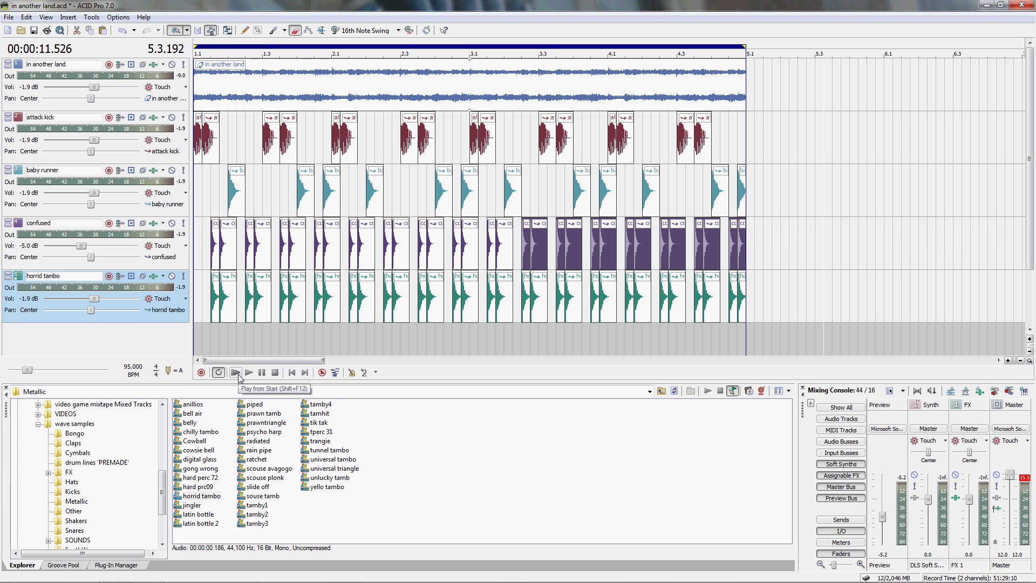
# - Lower the horrid tambo volume to -9.4 dB, then play the beat from the start and stop
pyautogui.moveTo(95, 298); pyautogui.dragTo(91, 306)
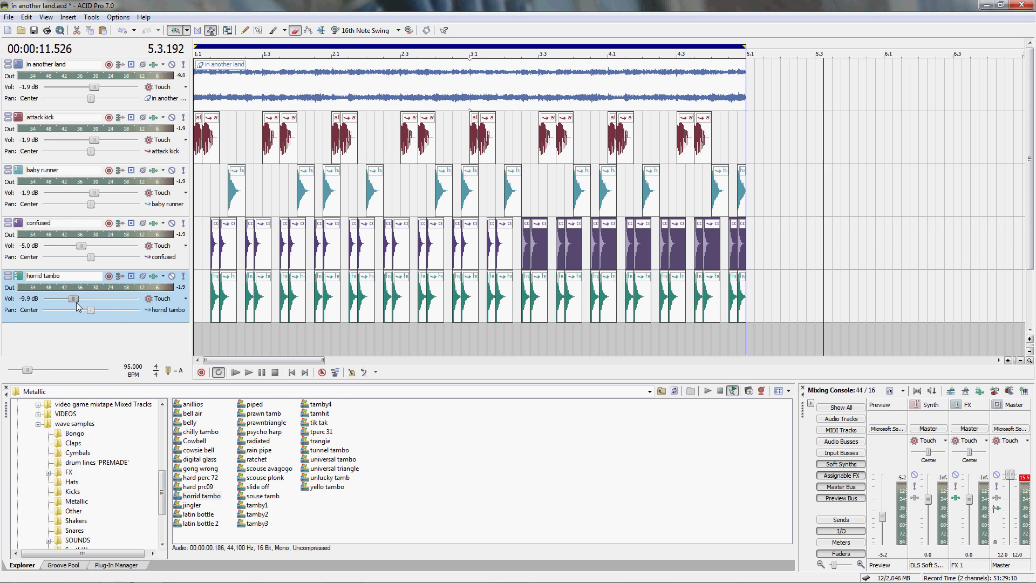
pyautogui.click(236, 373)
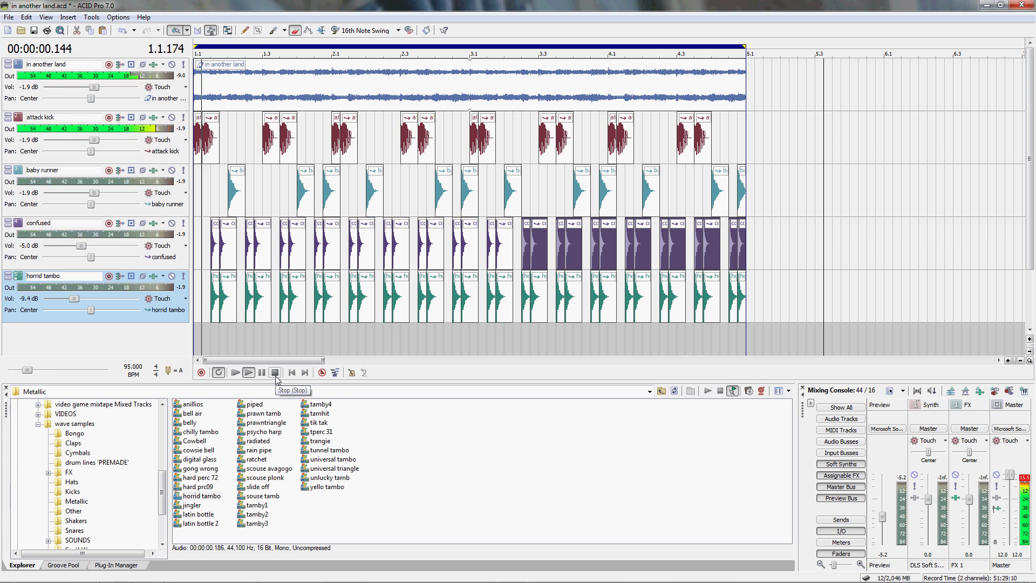
pyautogui.click(275, 372)
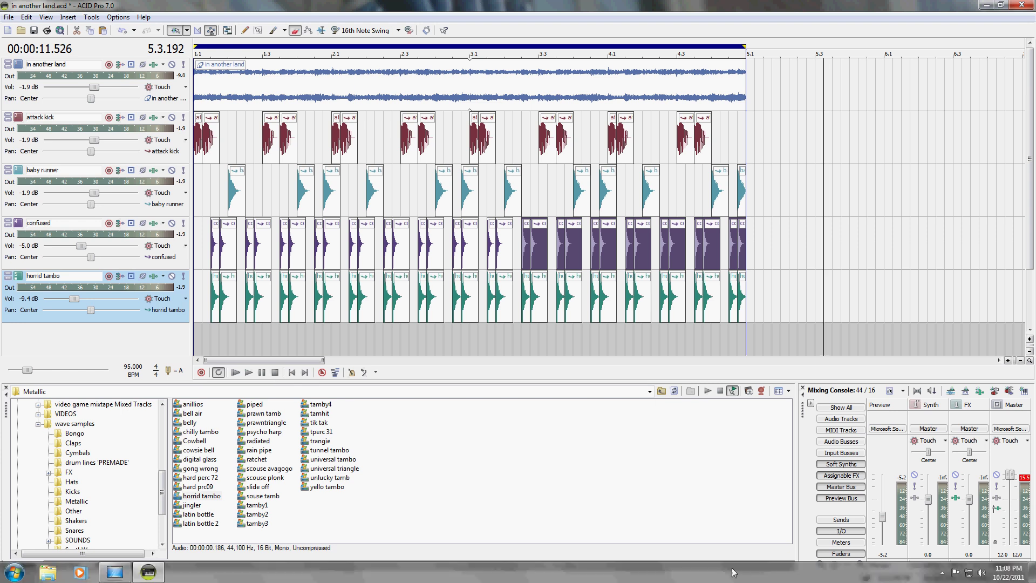
# - Reveal the hidden icons in the Windows system tray
pyautogui.click(941, 573)
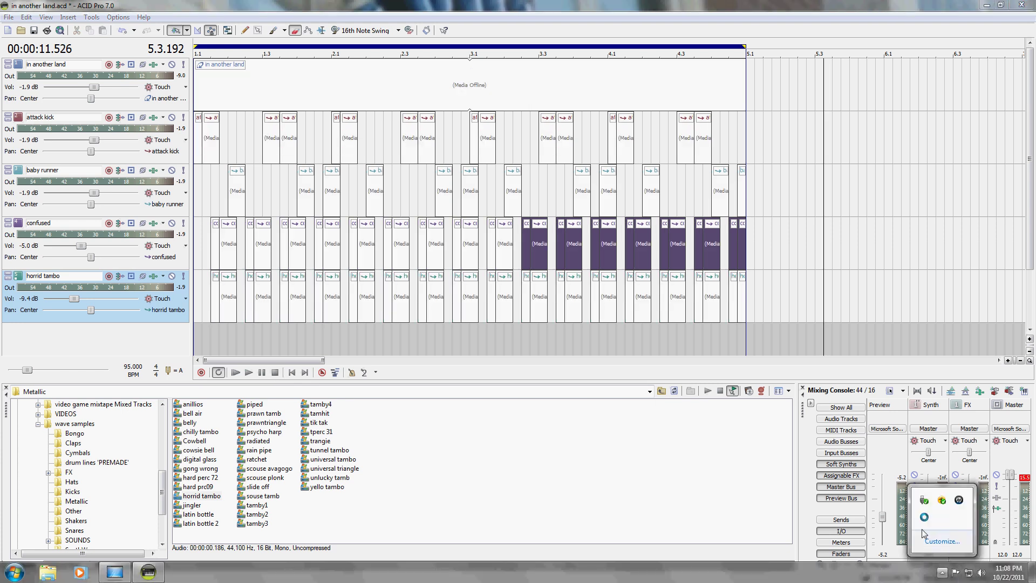